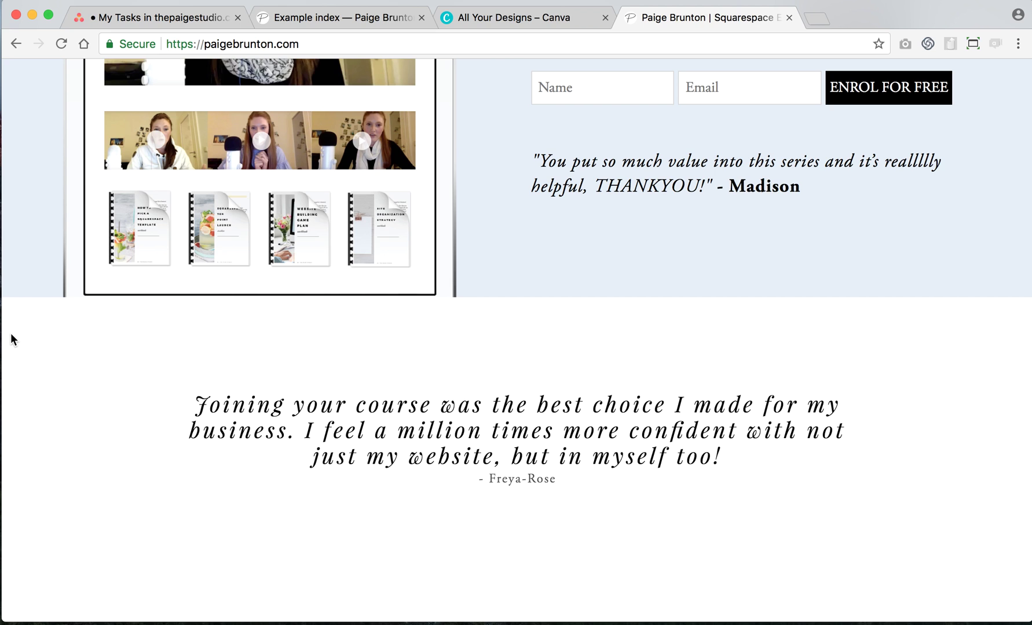
- Advance the live site's testimonial slideshow through three quotes with its right arrow
mouse_move(478, 434)
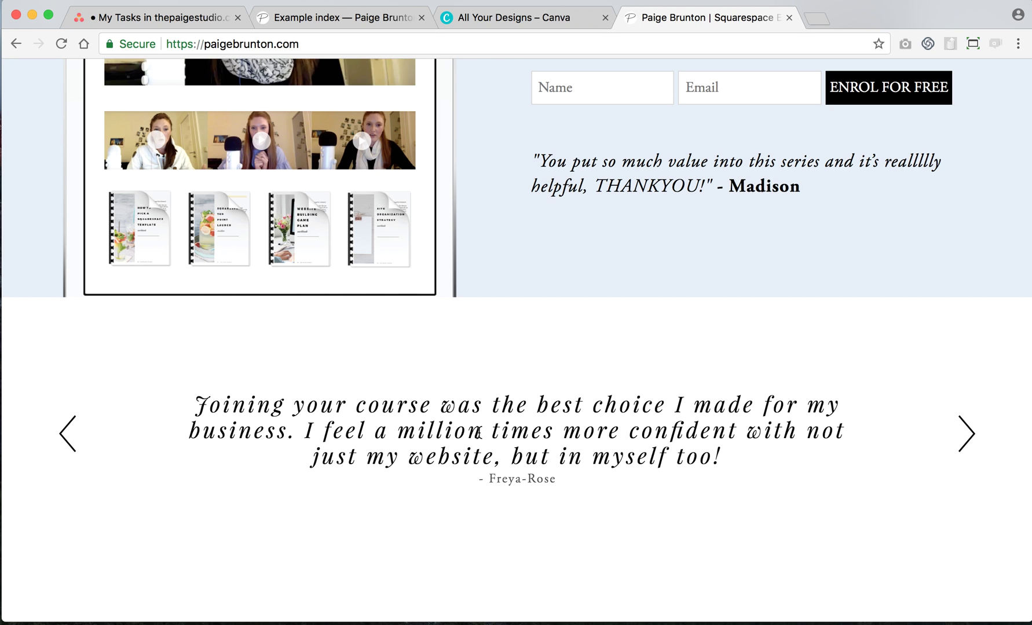
click(971, 435)
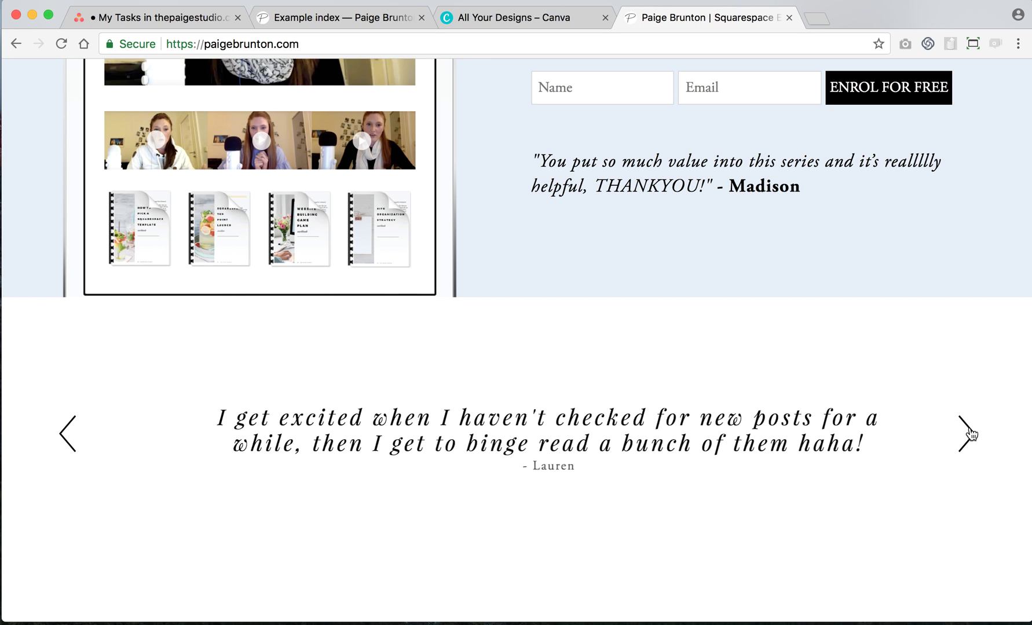
click(971, 435)
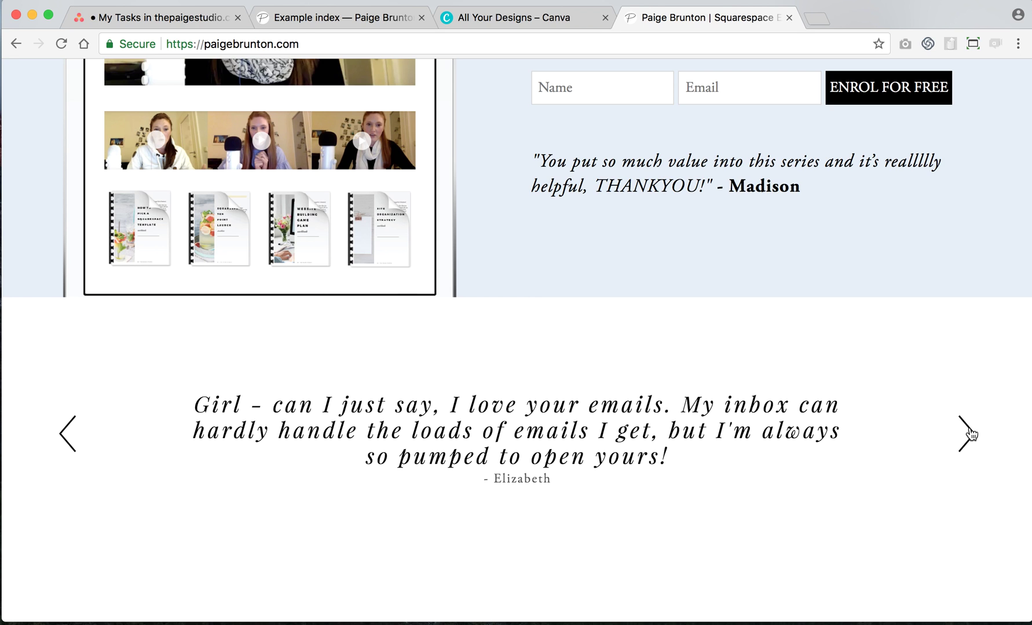
click(971, 434)
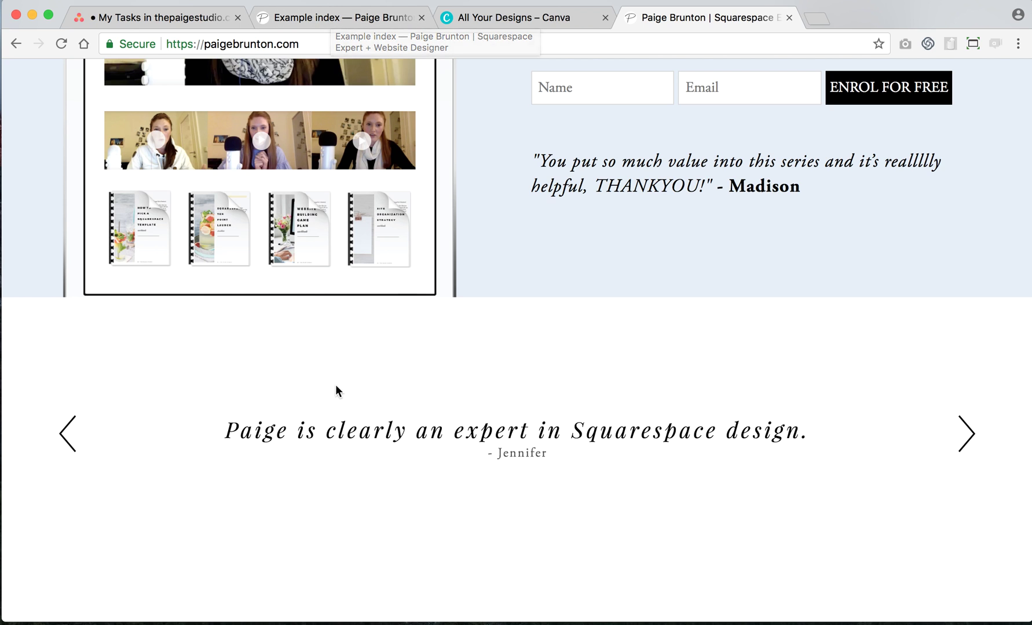
click(288, 10)
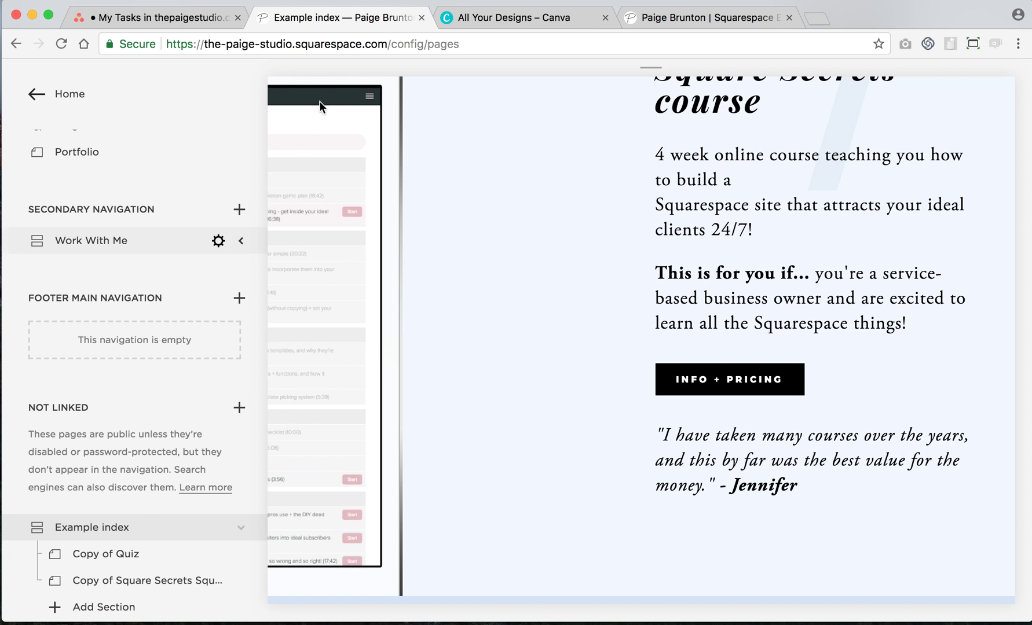
- Preview the Example index page full-width and scroll between its quiz and course sections
key(Escape)
scroll(566, 304, up, 10)
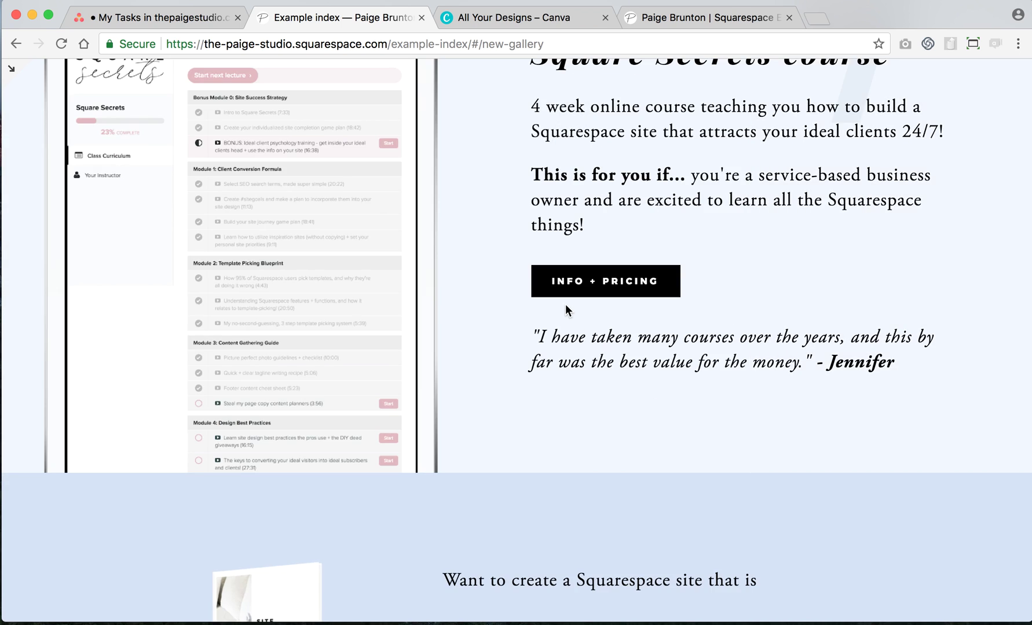
scroll(283, 388, down, 8)
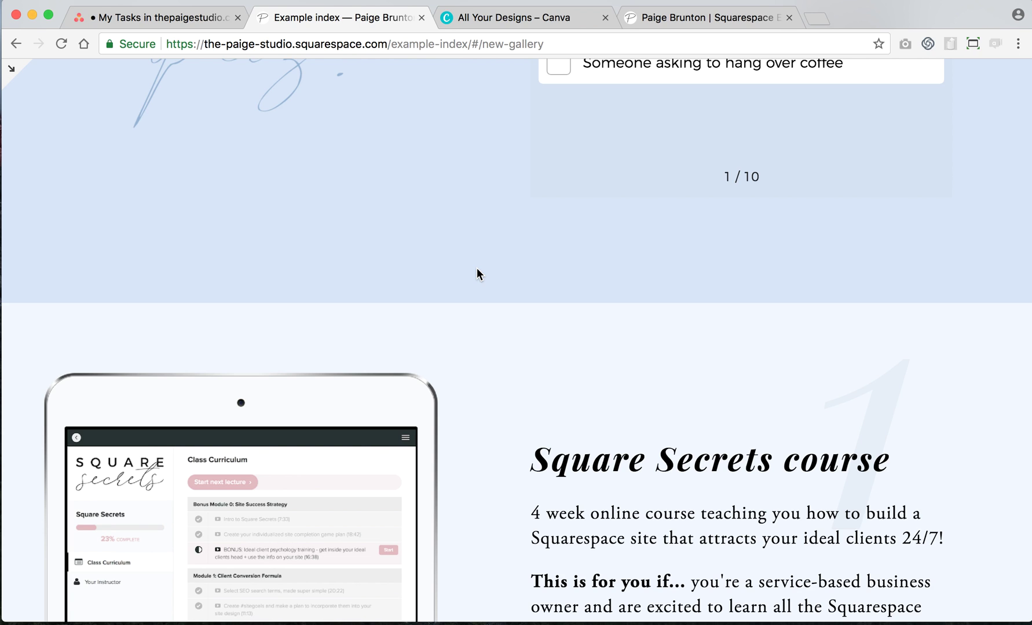
click(498, 18)
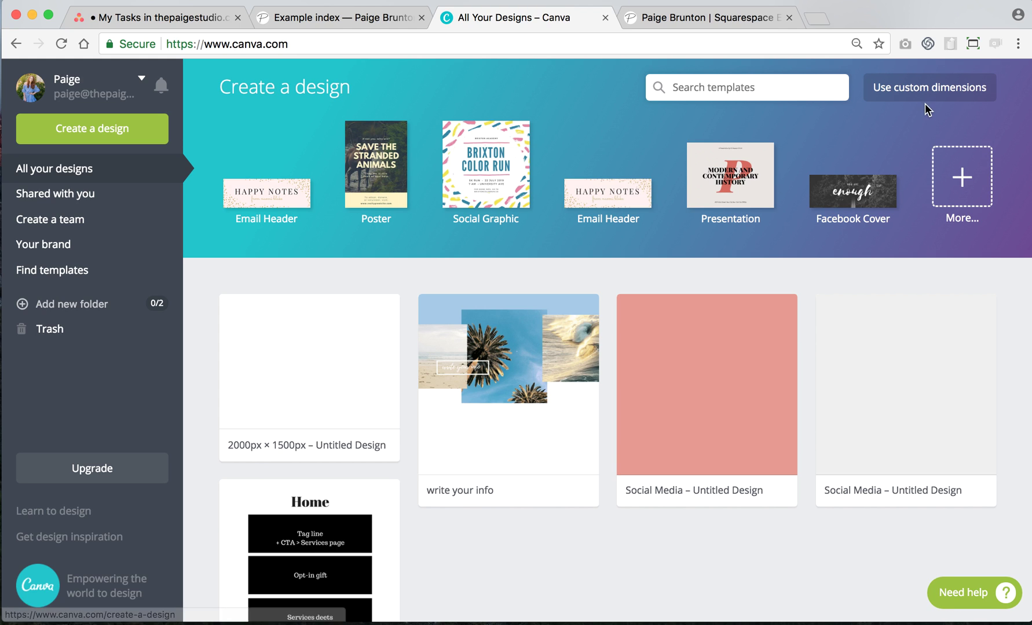
- Create a new Canva design with custom dimensions 2000 × 1500 px
click(911, 87)
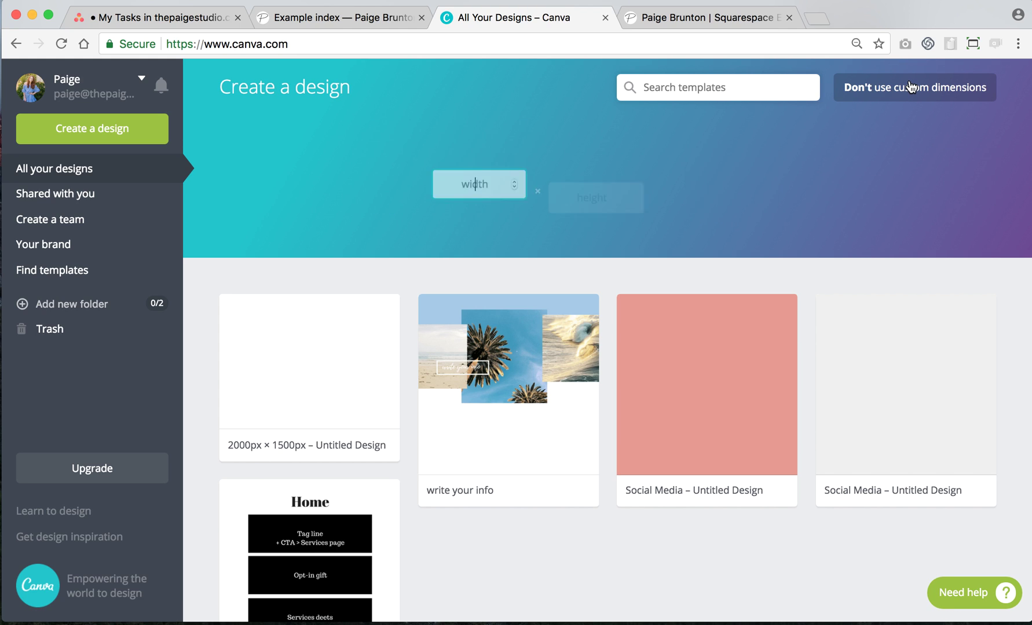
text(2000)
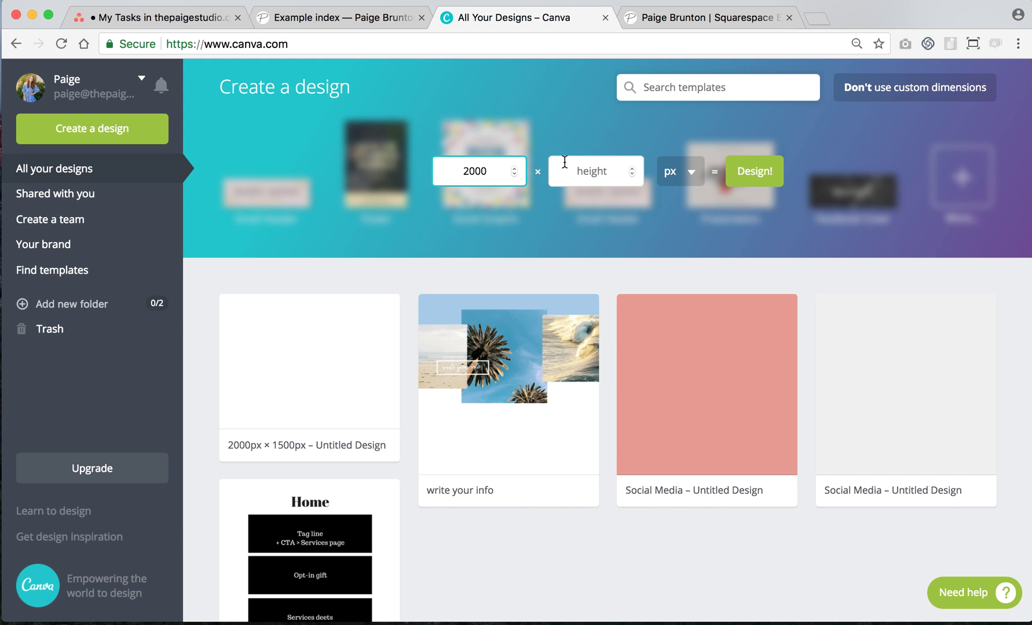
click(586, 170)
text(15)
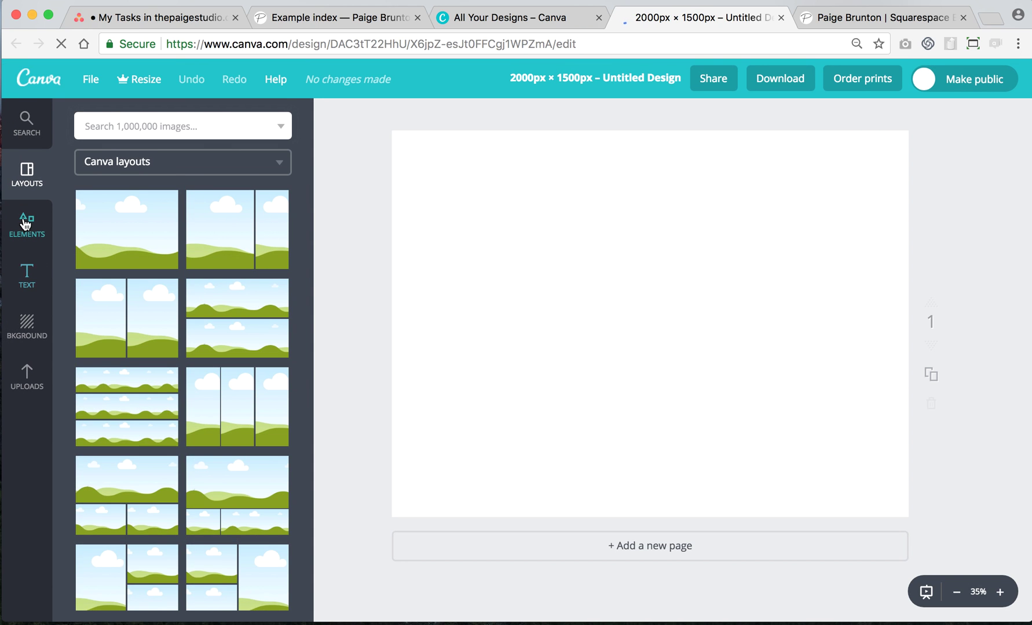
click(26, 224)
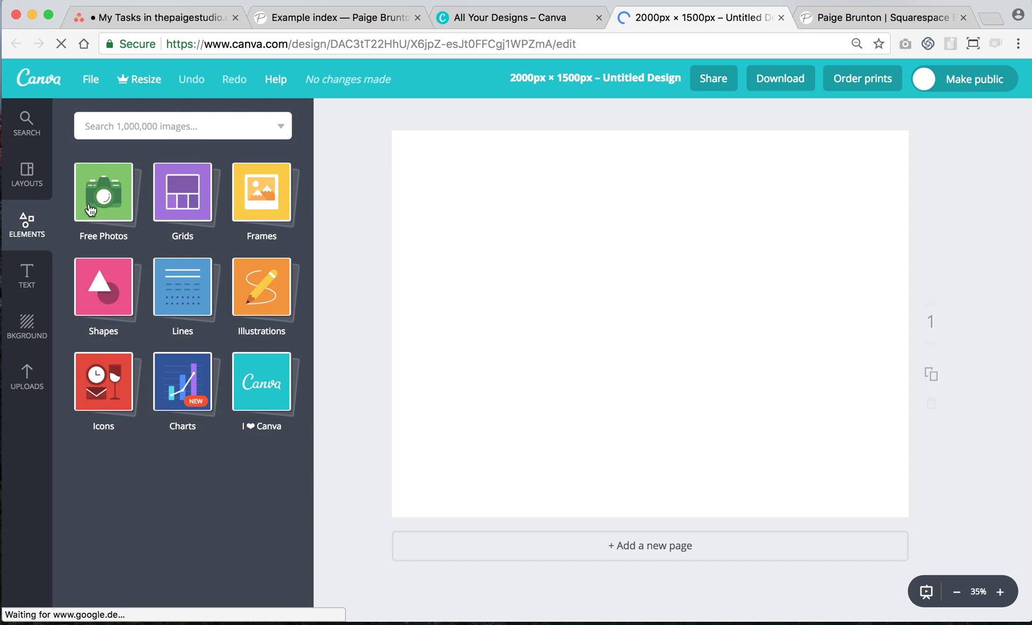
- Add a square shape, stretch it to cover the whole page, and colour it white
click(96, 302)
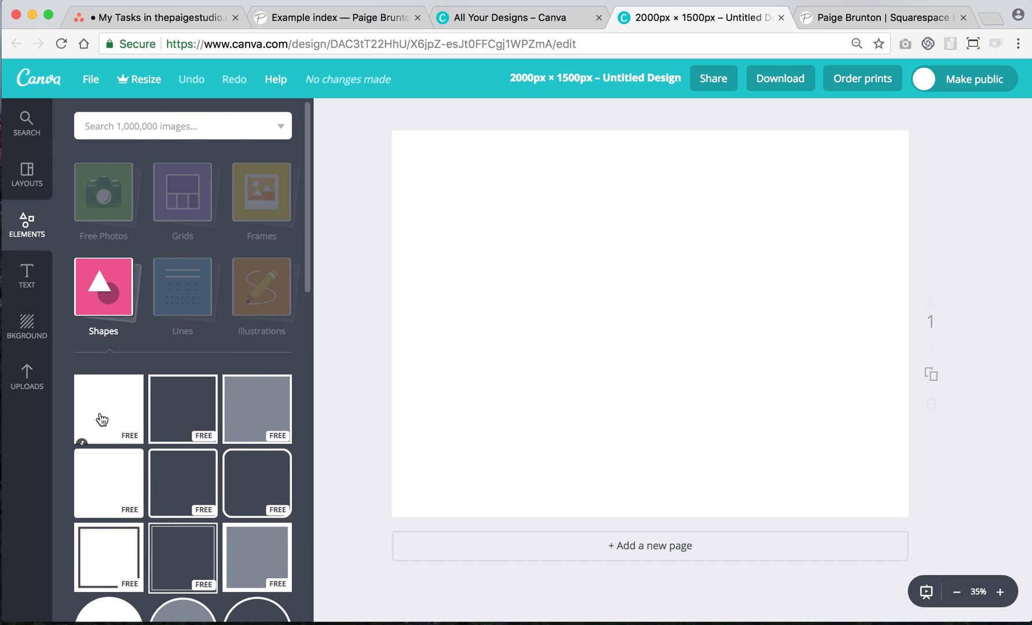
click(100, 418)
drag(494, 325, 388, 326)
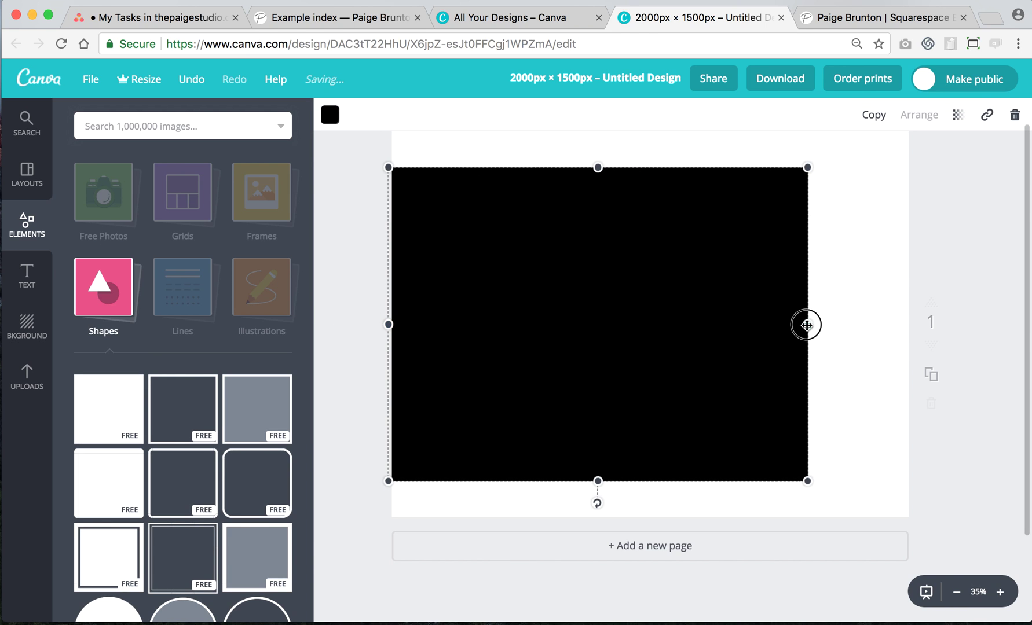
drag(806, 325, 912, 325)
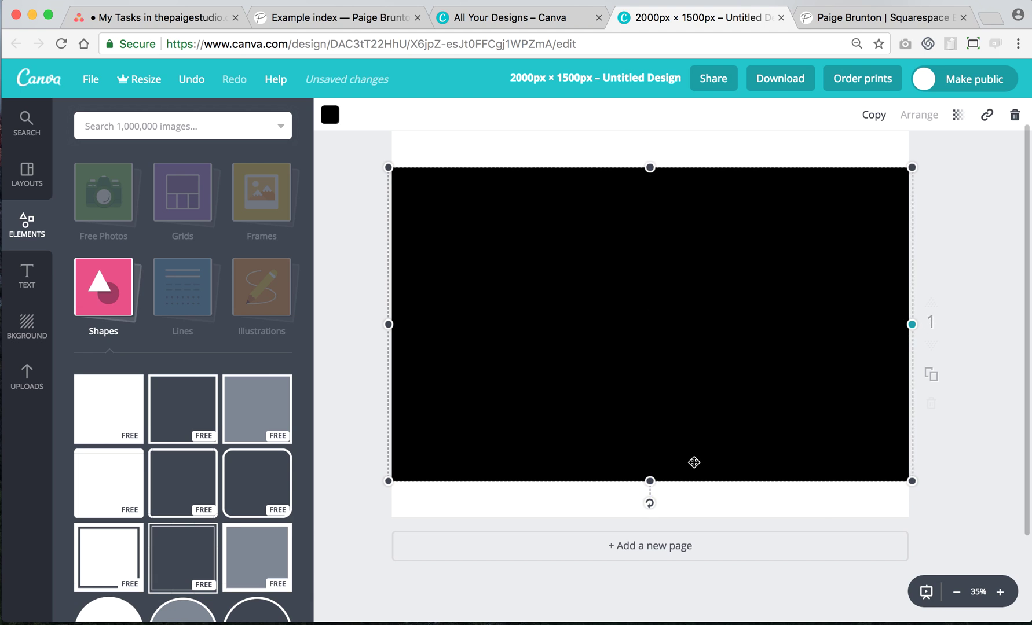
drag(650, 503, 652, 525)
scroll(653, 427, up, 1)
drag(650, 199, 646, 155)
click(329, 115)
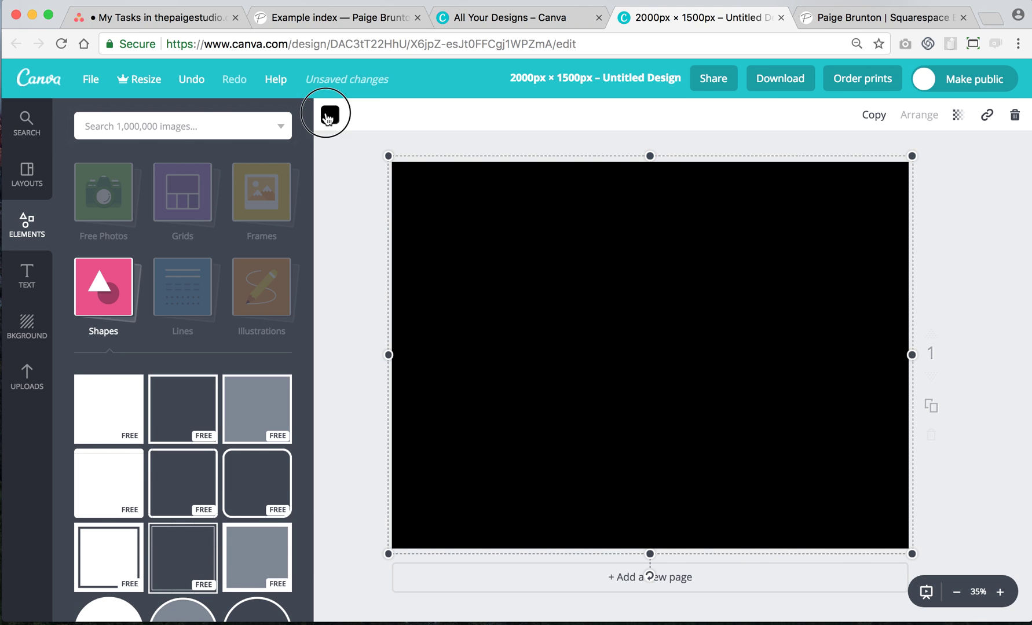
click(461, 314)
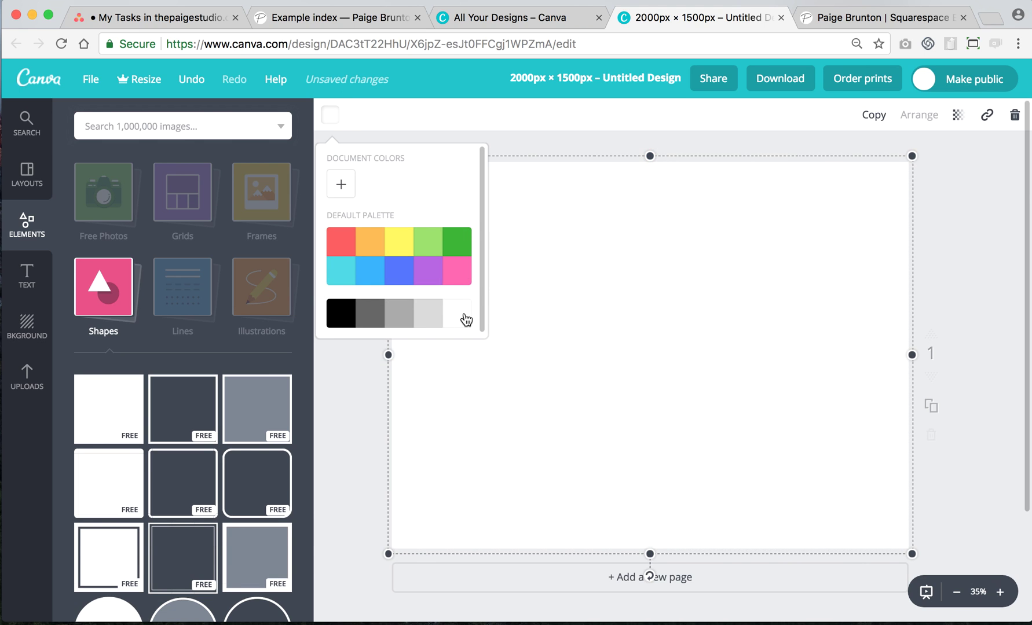
- Download the design as a JPG file
click(777, 75)
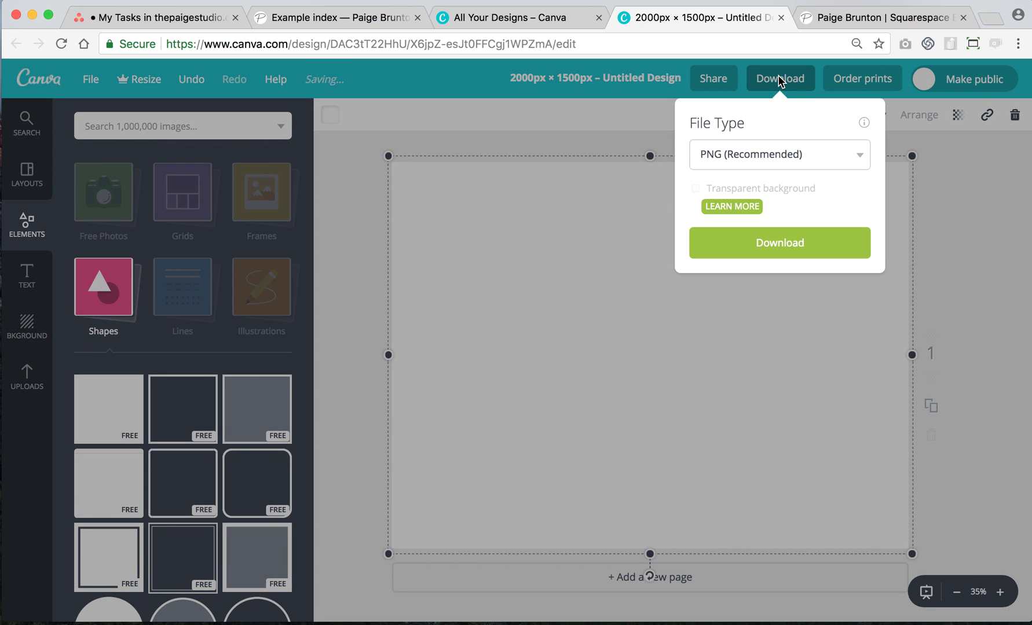
click(740, 150)
click(730, 139)
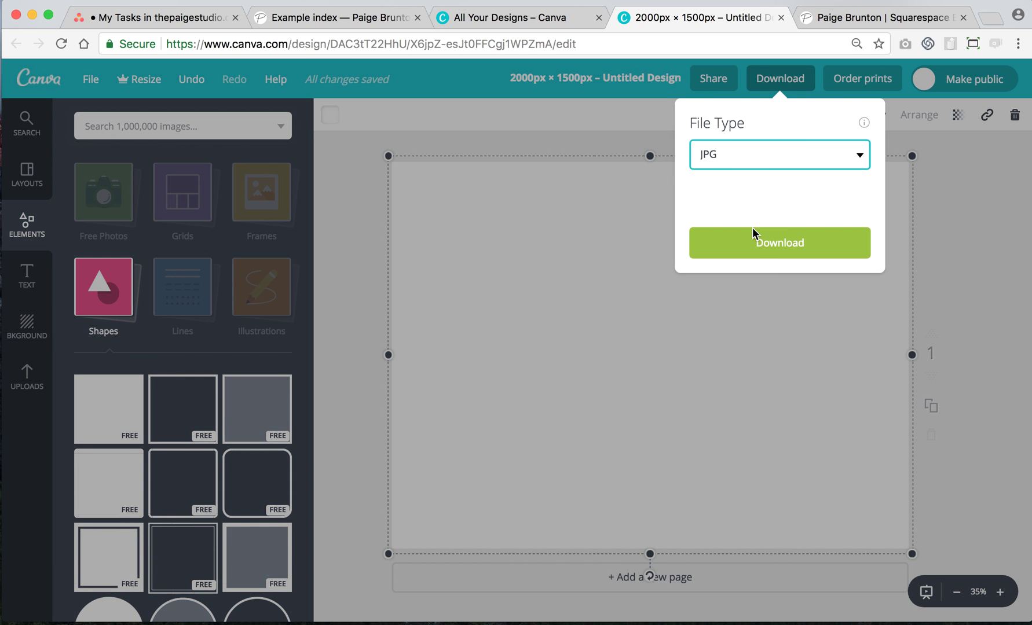
click(750, 193)
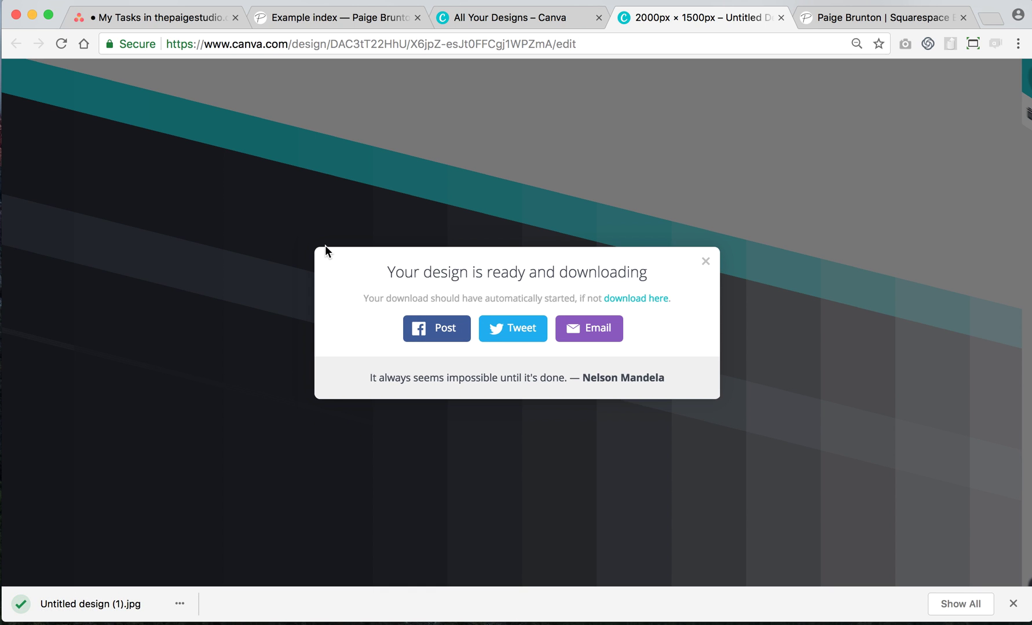
click(306, 18)
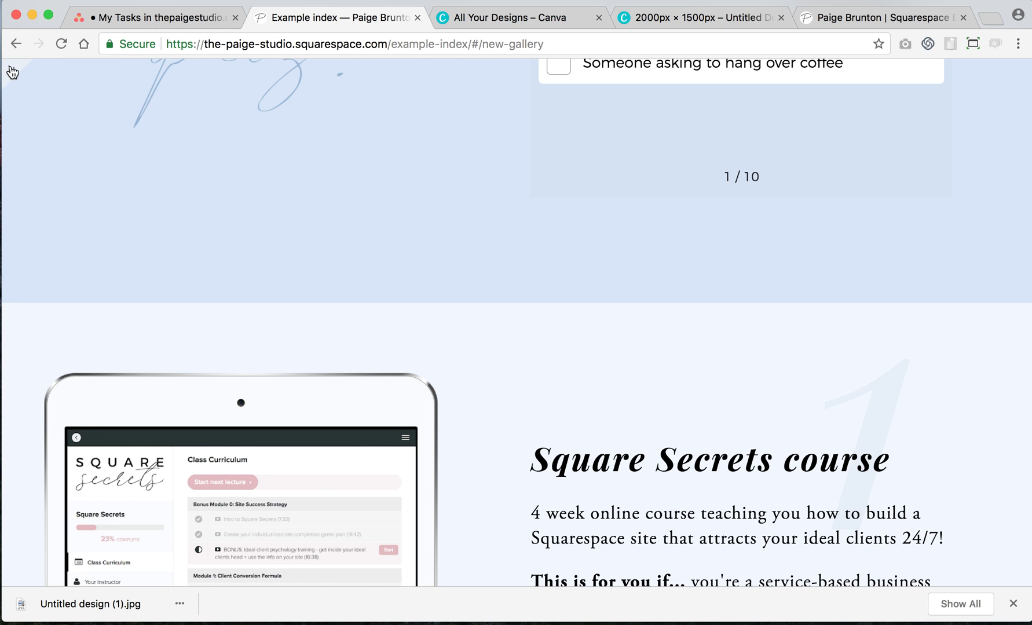
- Add a Gallery-type section, New Gallery, to the Example index page via Add Section
click(10, 69)
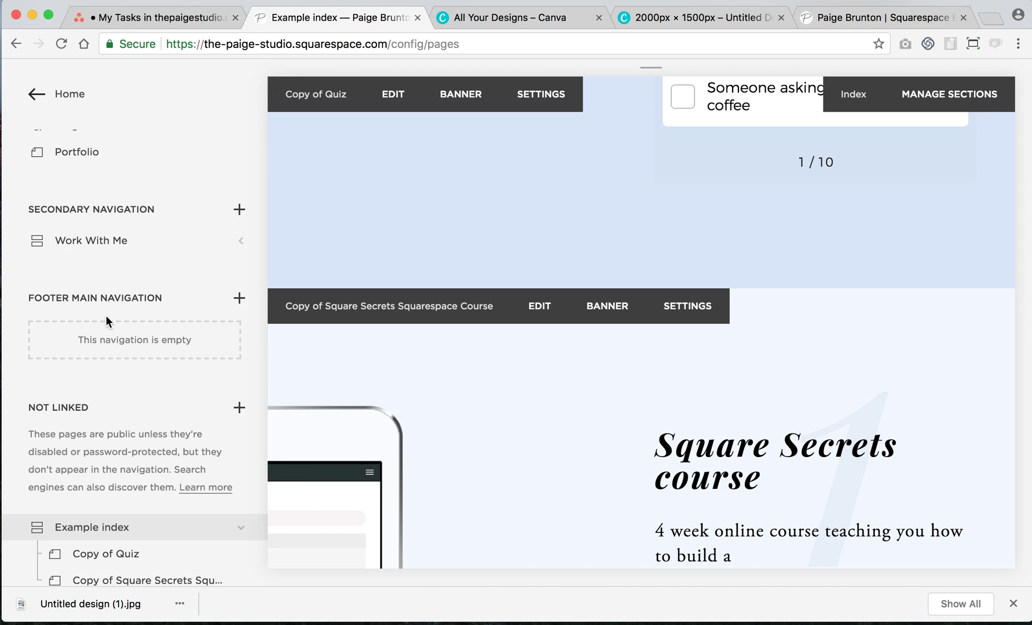
scroll(105, 318, down, 3)
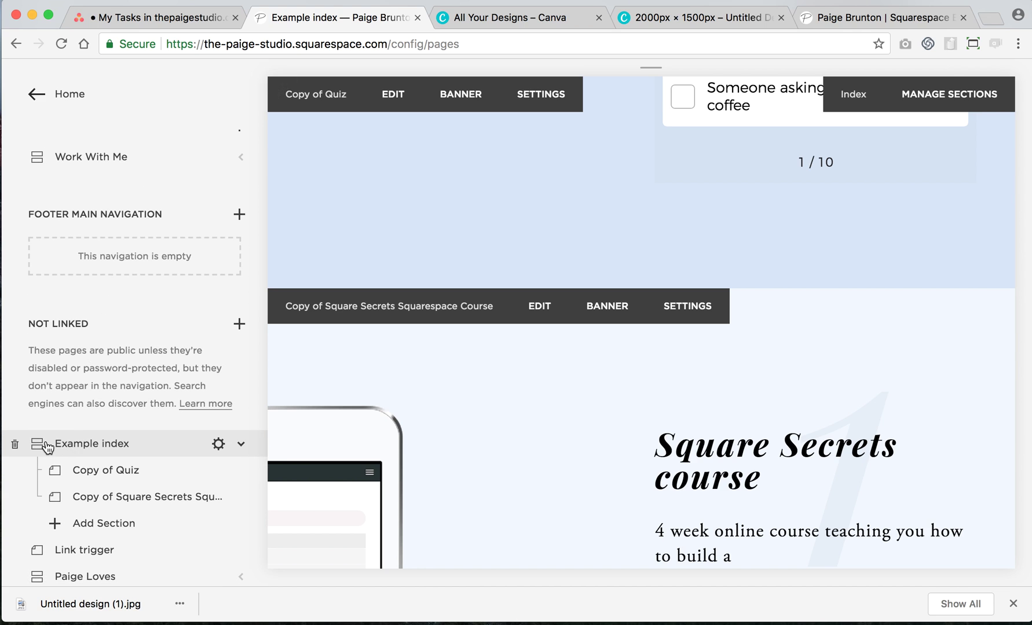
click(102, 525)
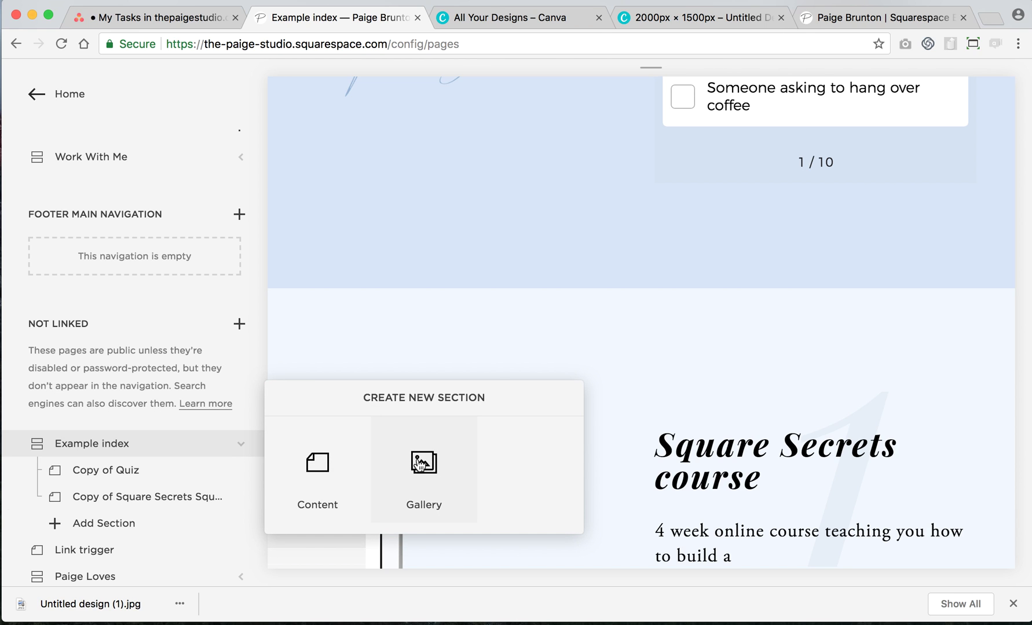
click(424, 461)
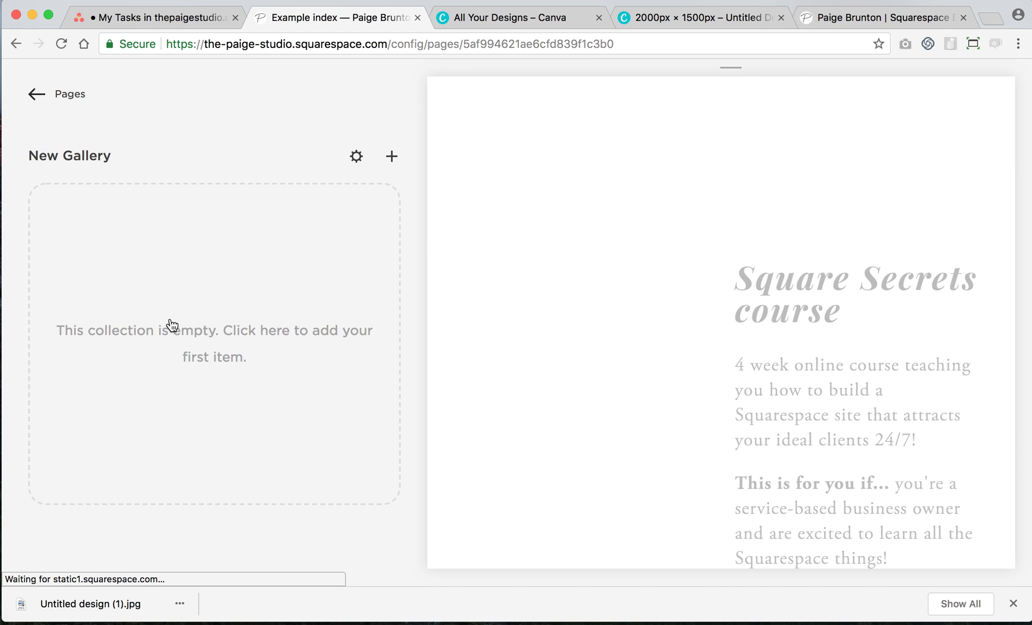
- Upload Untitled design (1).jpg three times so the gallery holds three images
click(172, 330)
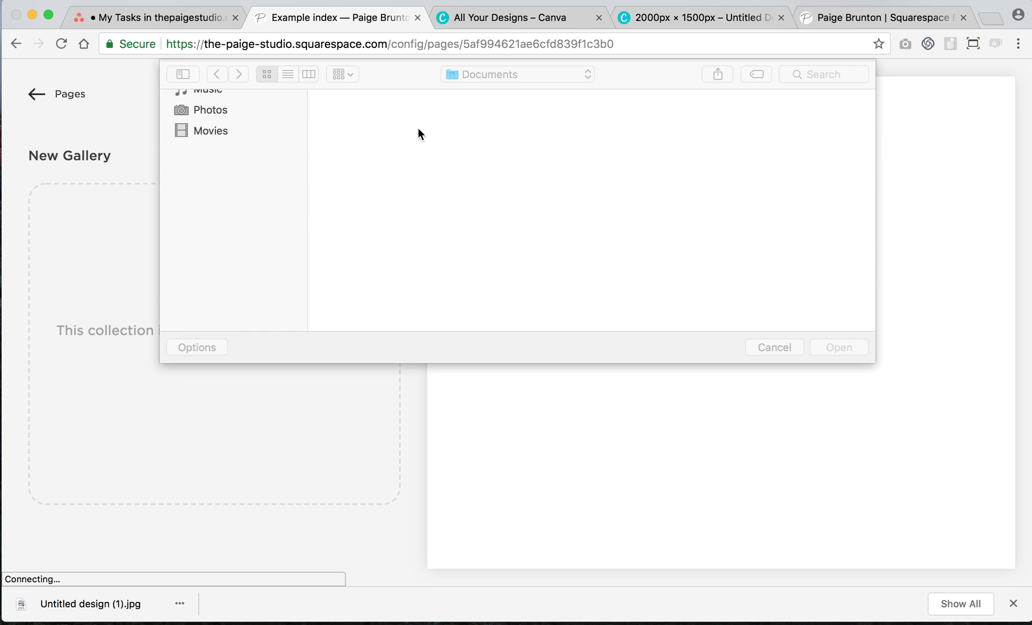
click(370, 210)
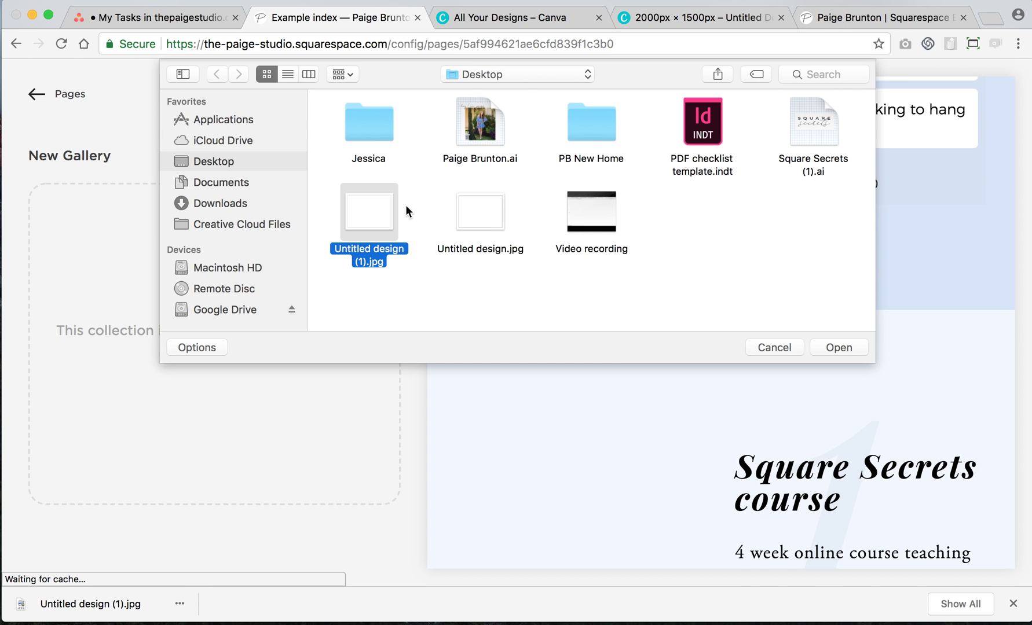
click(831, 347)
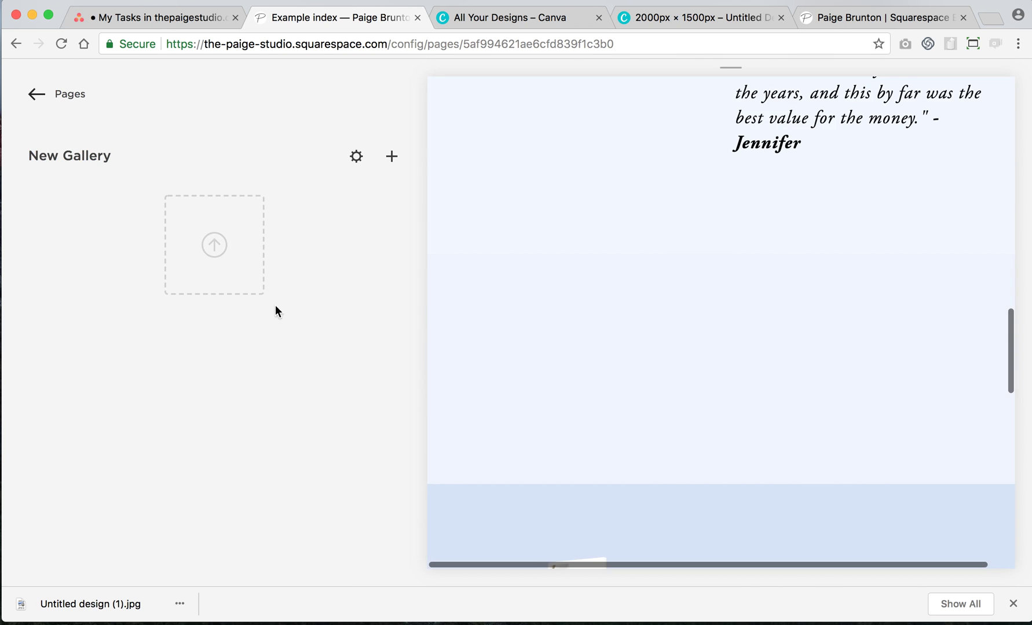
click(215, 245)
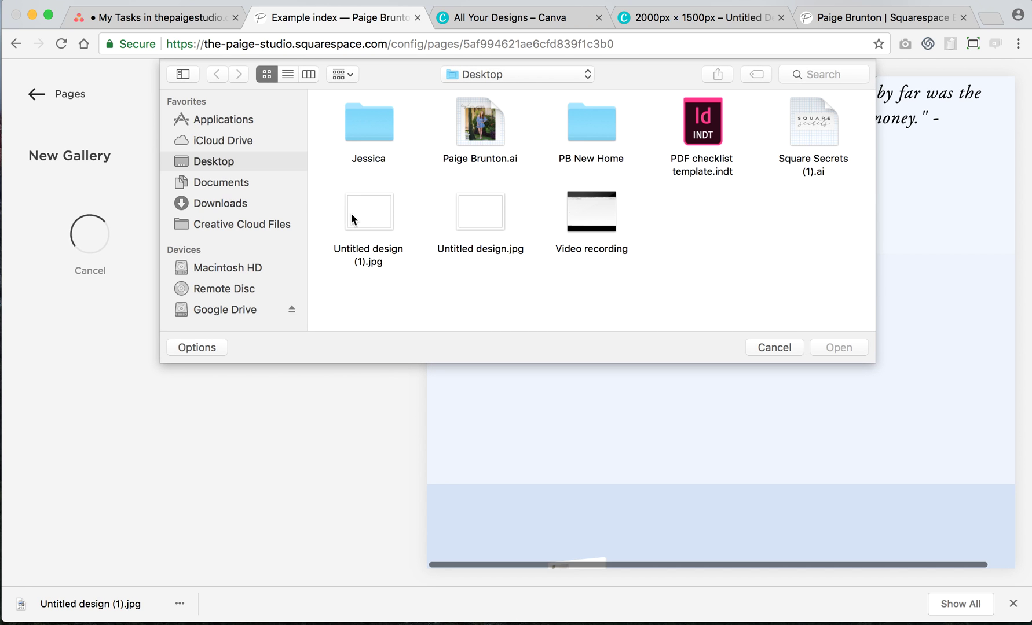
click(352, 213)
click(832, 347)
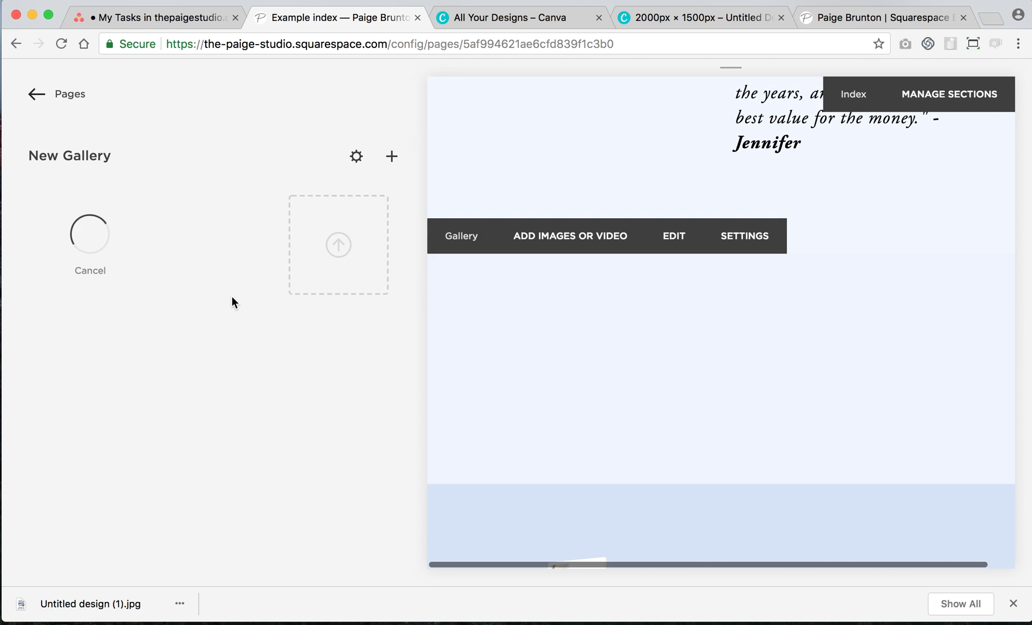
click(341, 248)
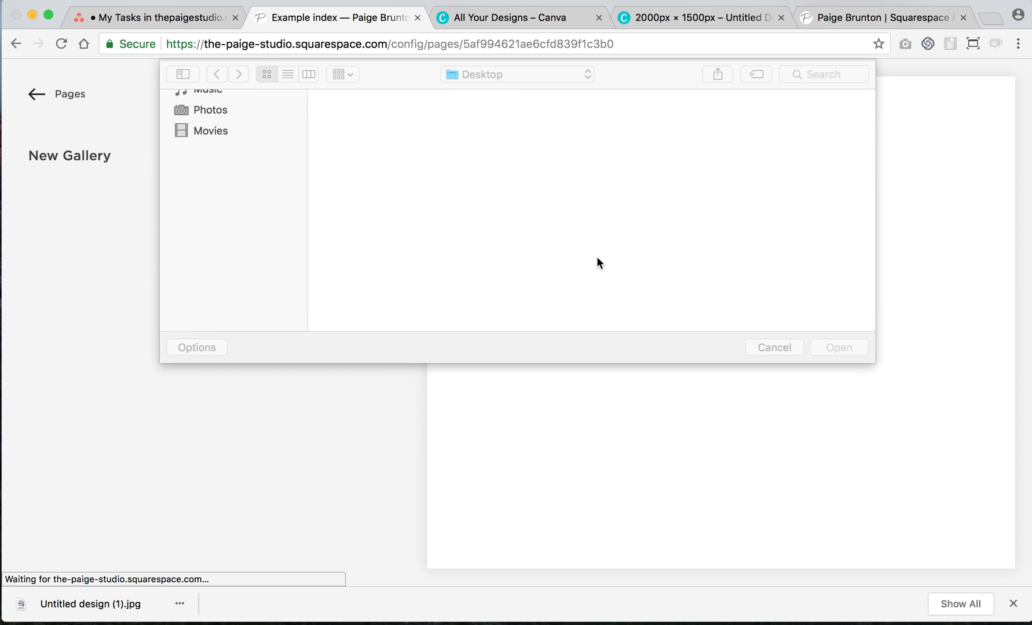
click(366, 215)
click(834, 348)
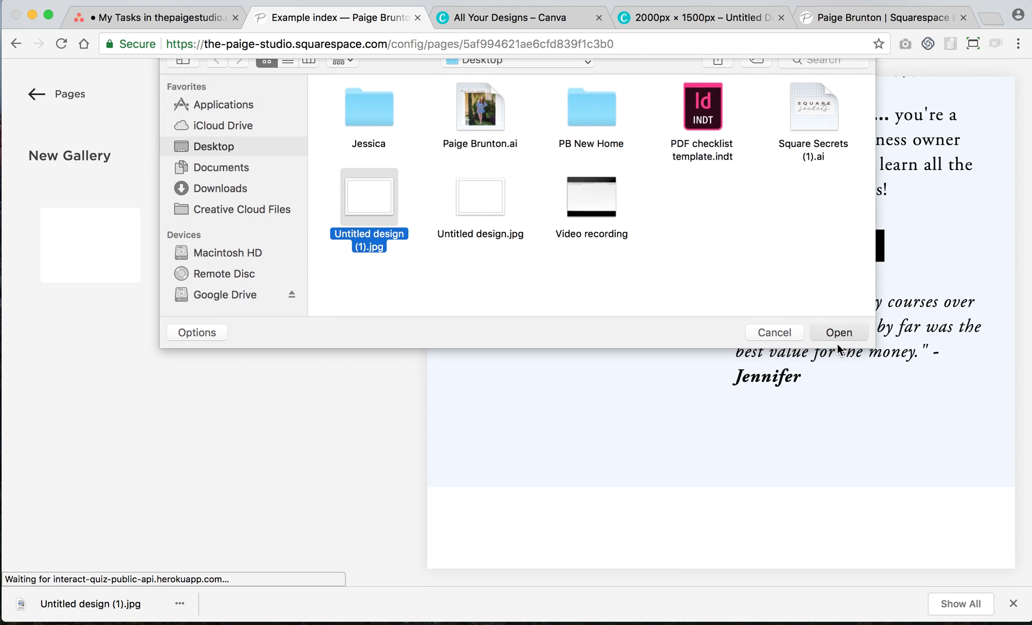
mouse_move(88, 212)
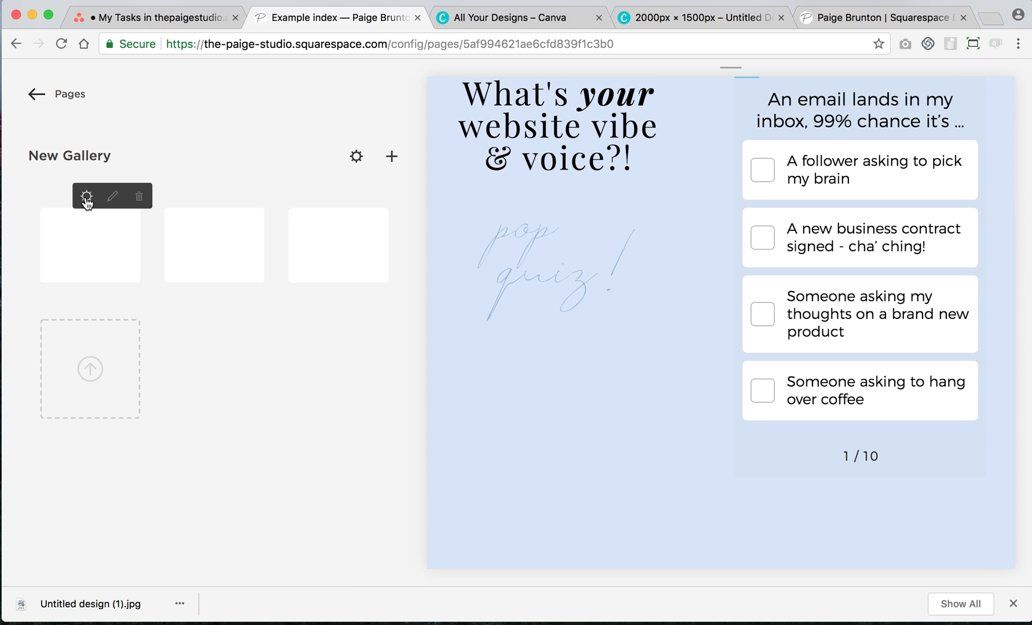
- Title the first image 'These are some really kind and sweet words someone said about my business.' with credit '- Name of person'
click(87, 197)
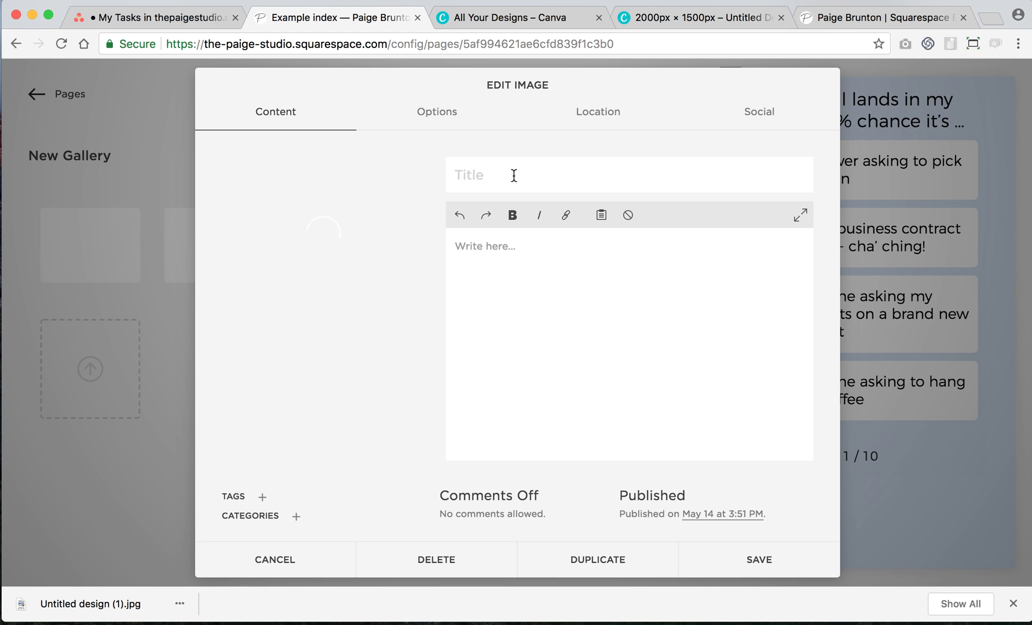
click(510, 177)
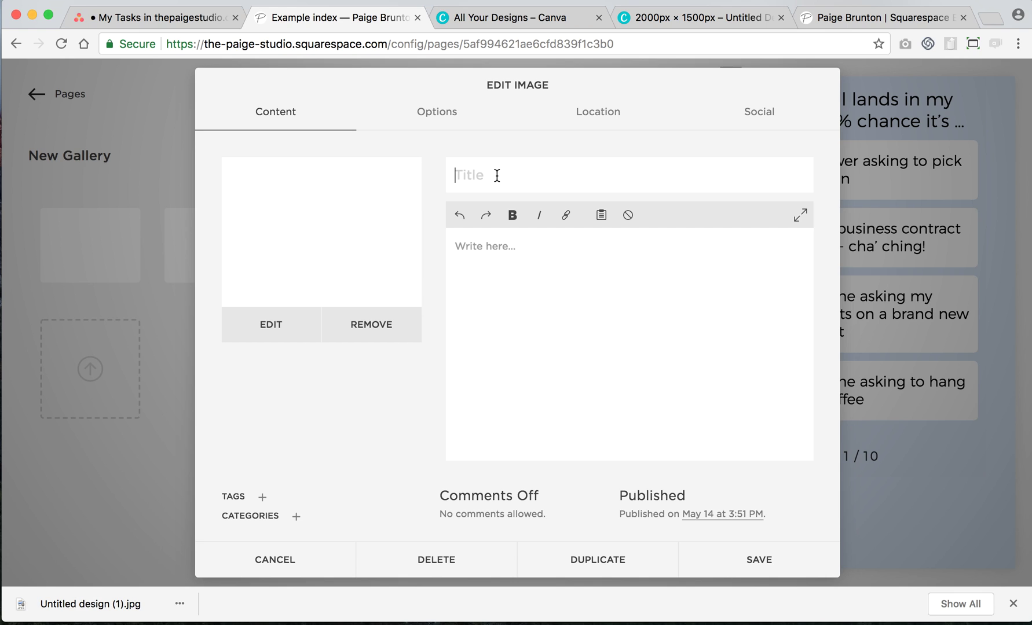
text(These are some r)
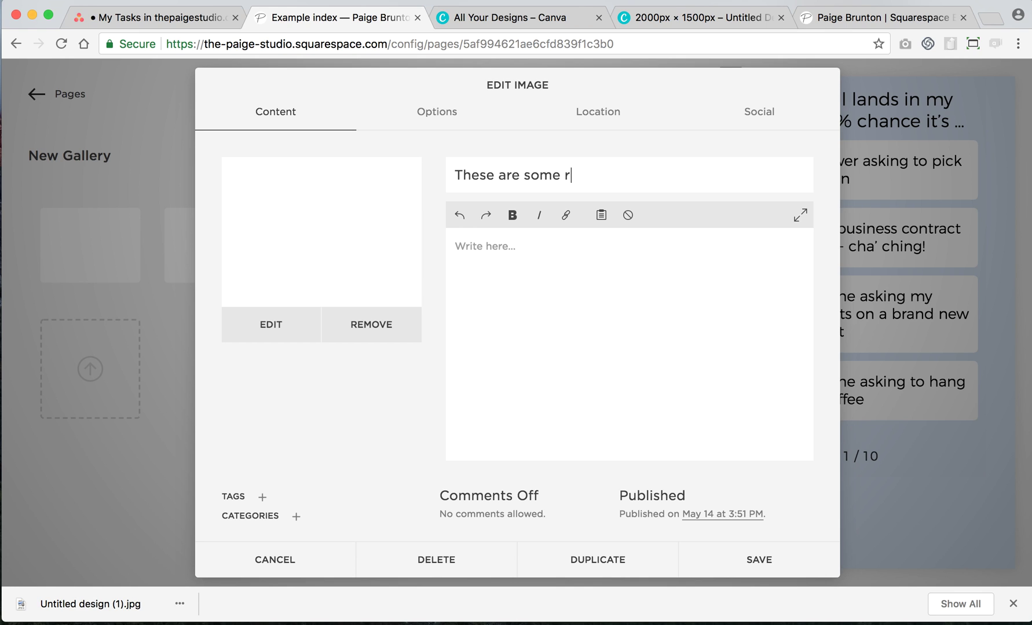
text(eally kind and s)
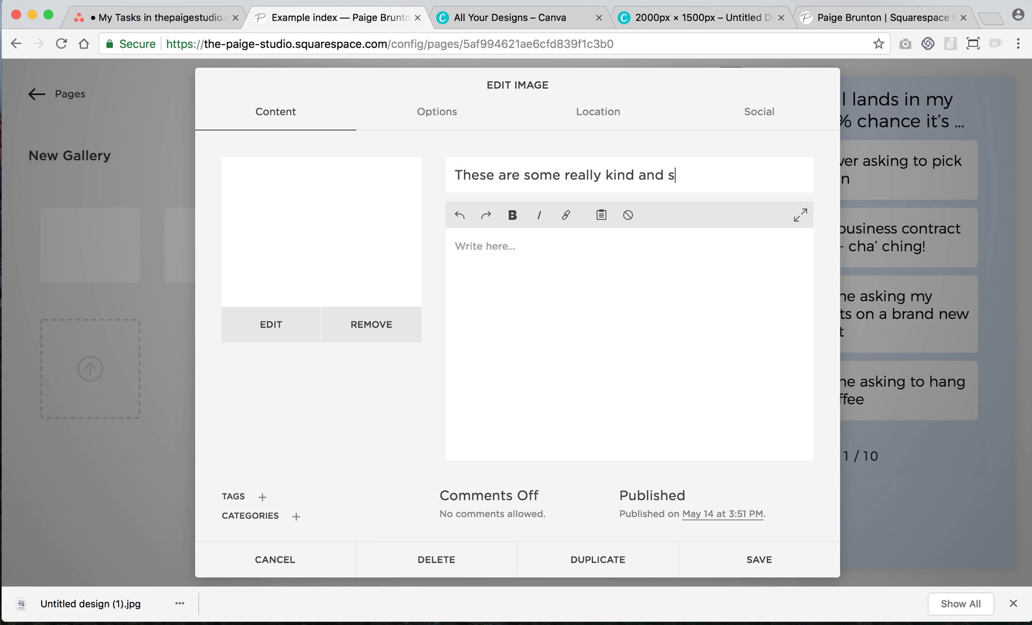
text(weet words someon)
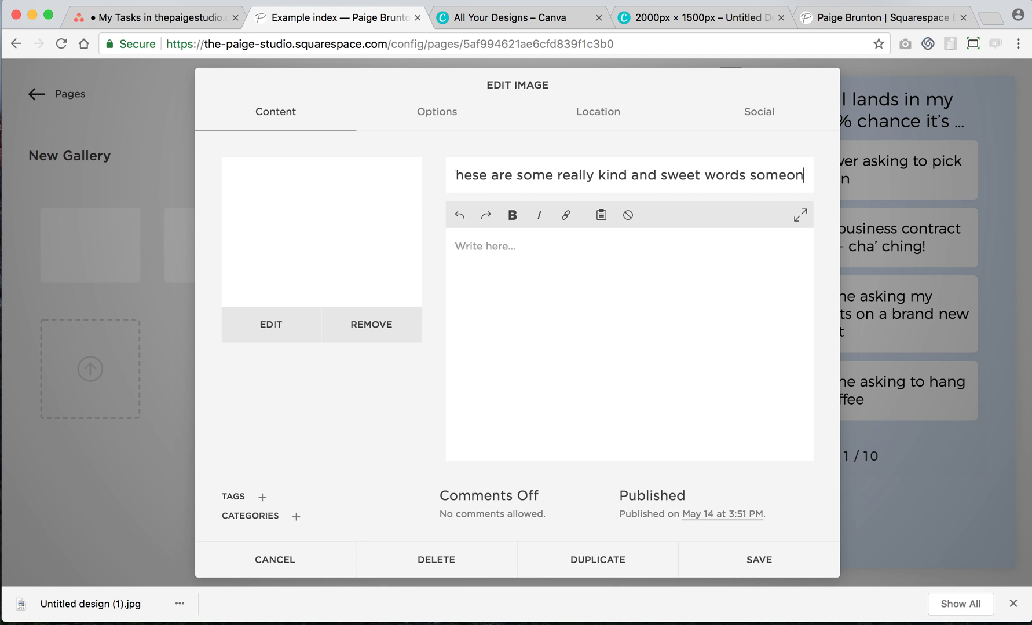
text(e said about my )
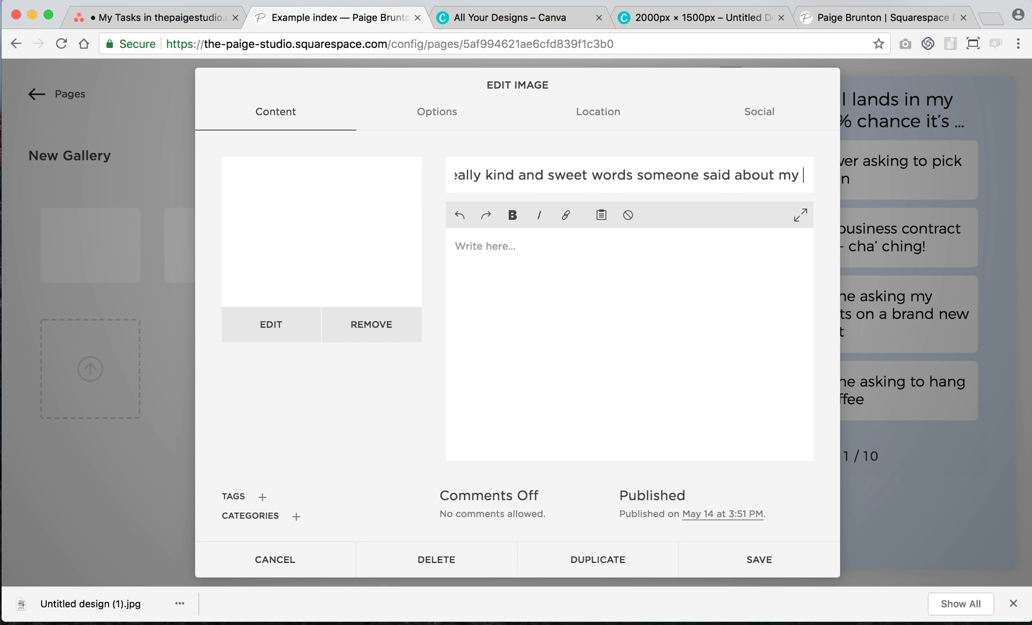
text(business.)
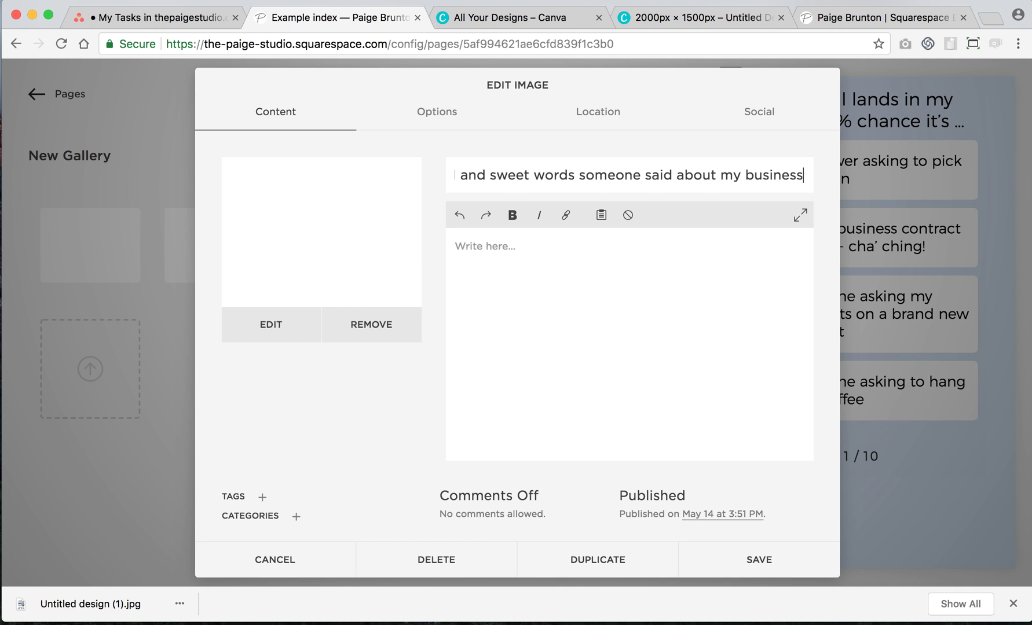
triple_click(604, 181)
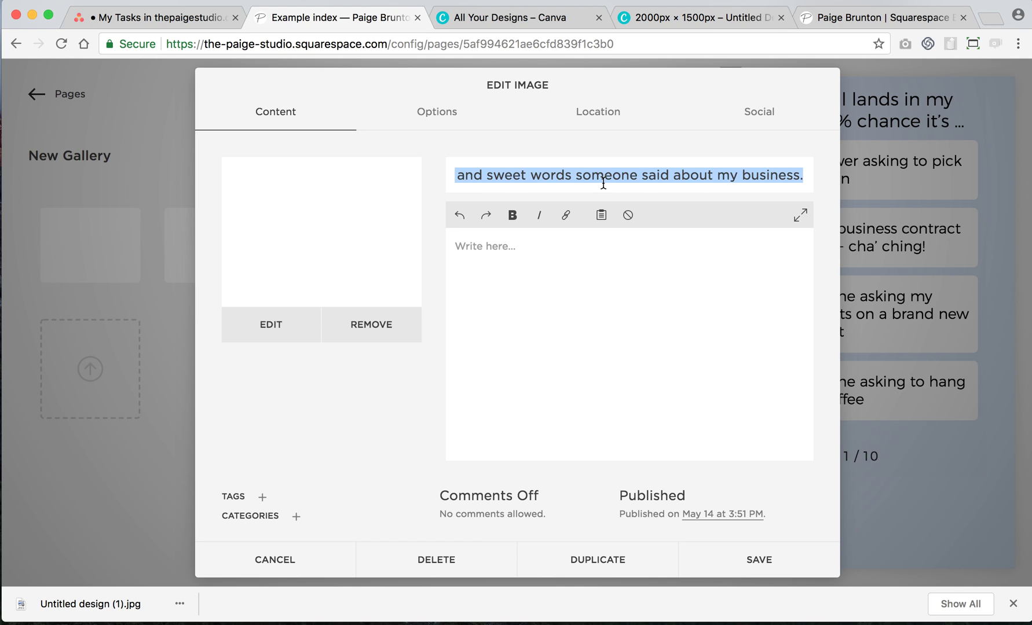
click(492, 250)
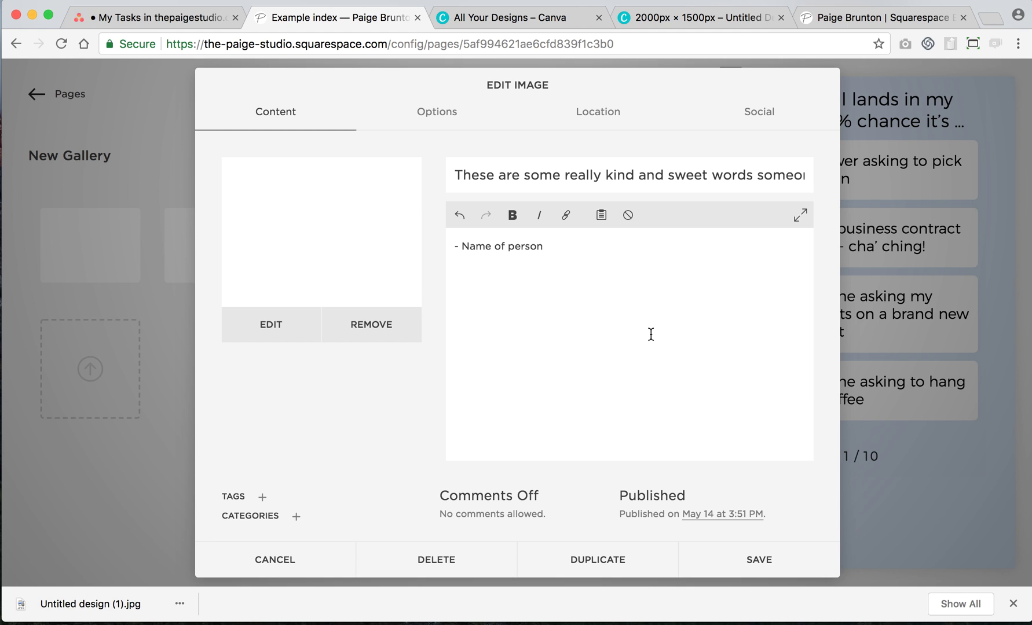
click(756, 557)
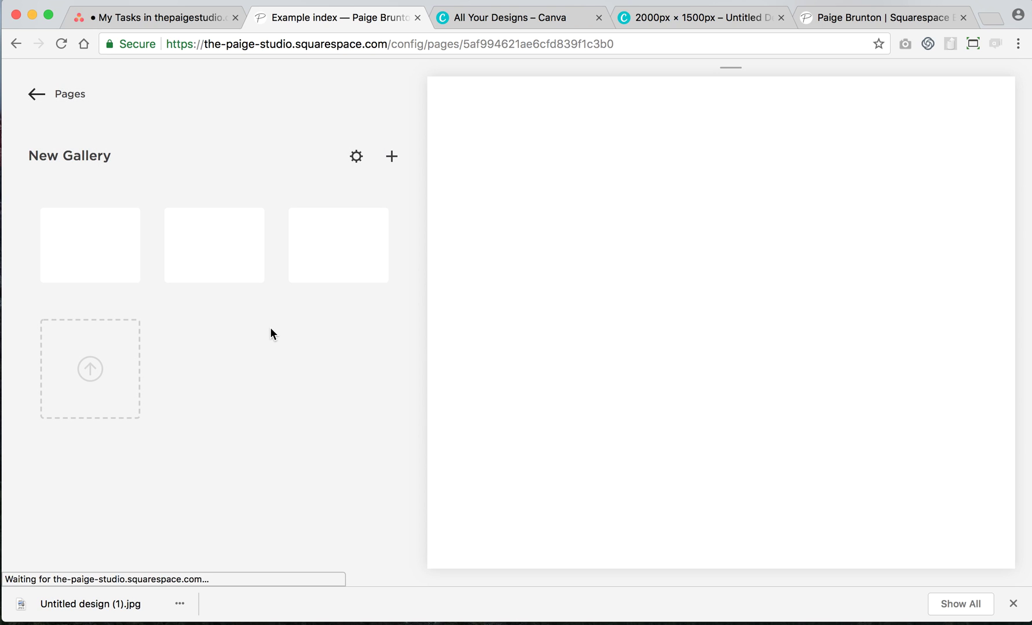
mouse_move(196, 217)
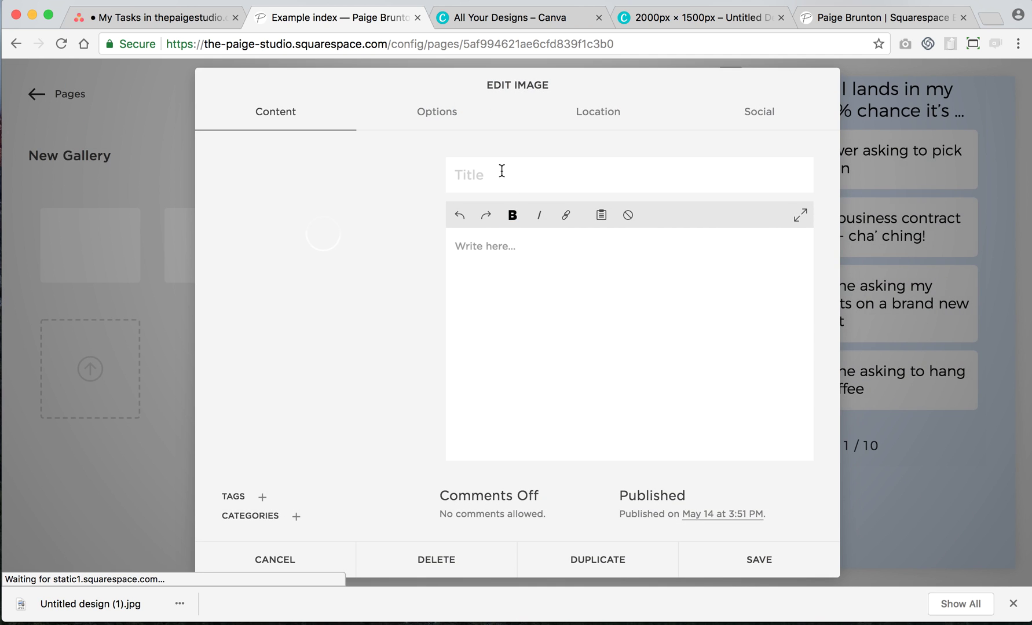
- Give the second image the same pasted testimonial title and a sample-name credit, and save
click(501, 171)
key(super+v)
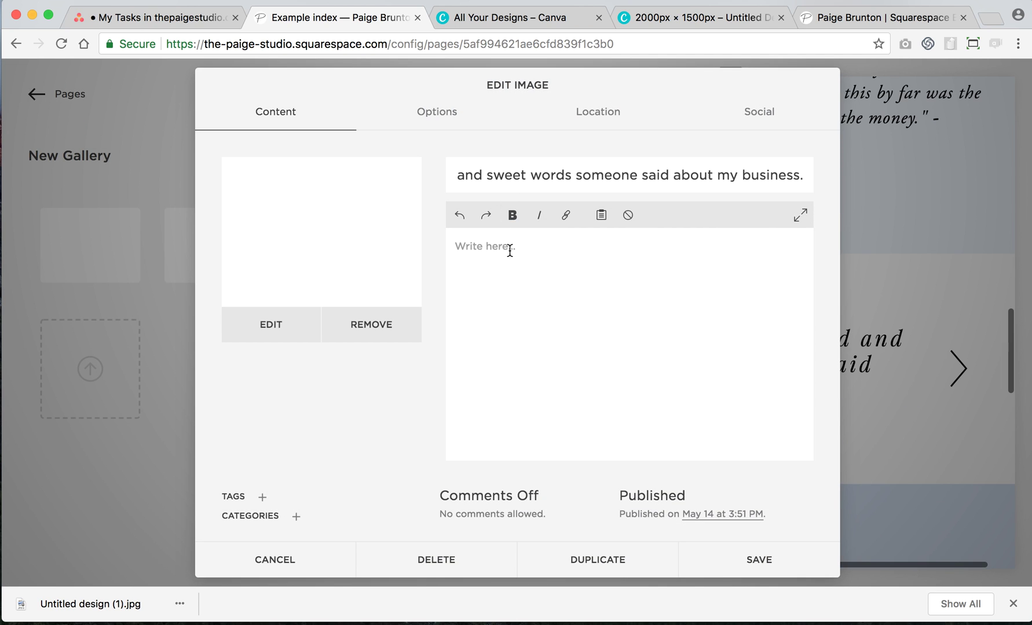
click(510, 249)
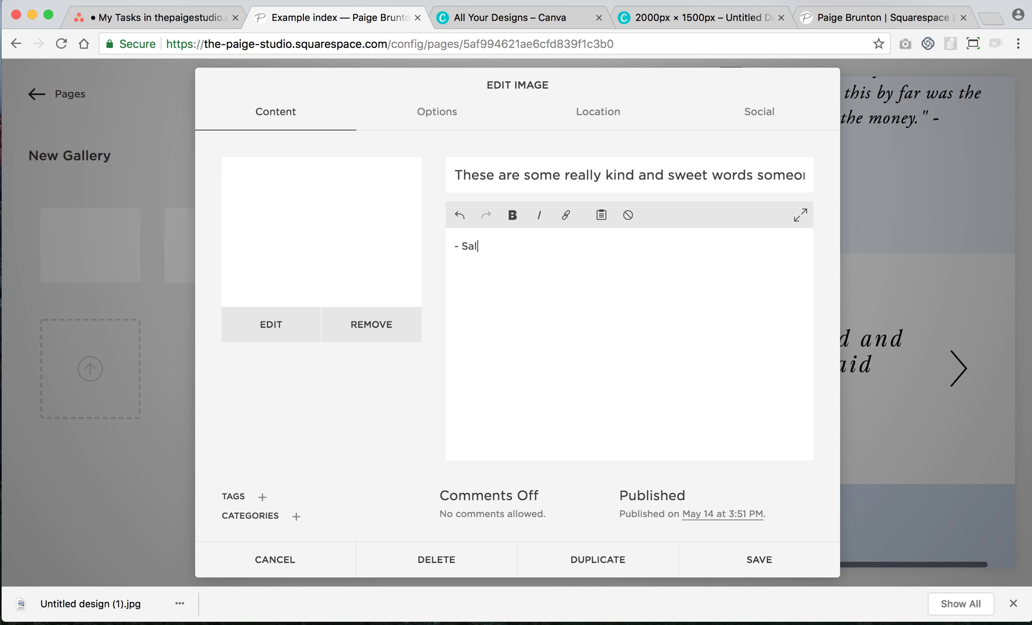
text(- Sally Smith)
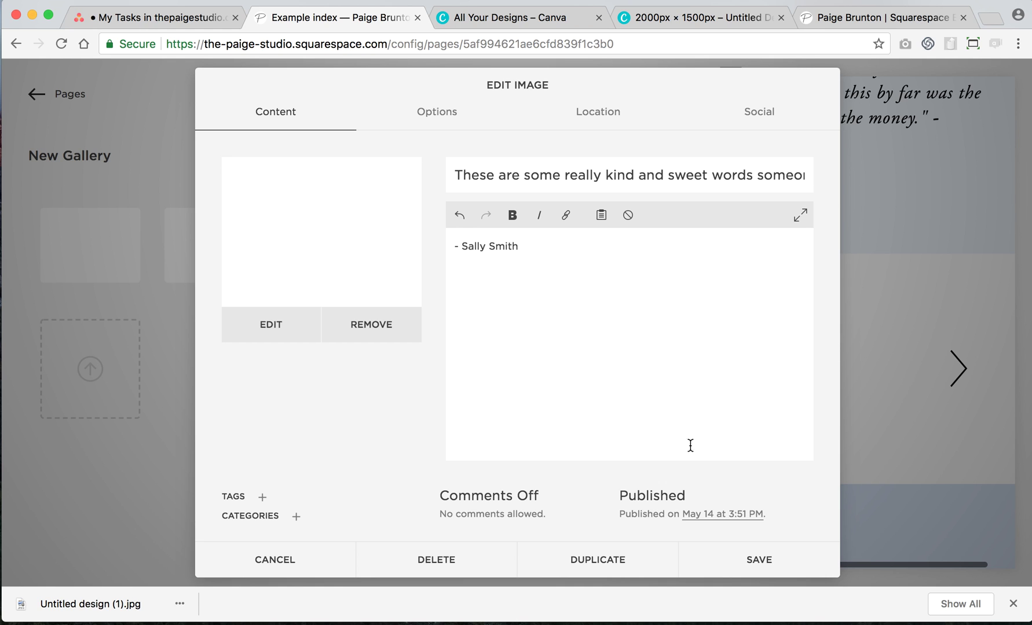
click(738, 558)
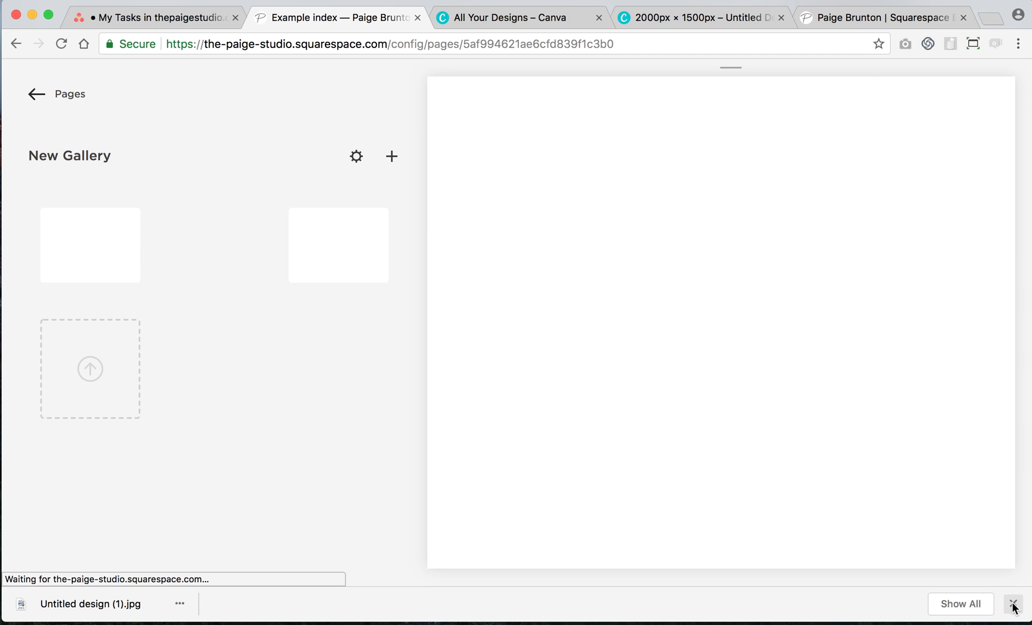
click(1013, 604)
- Title the third image 'Kind words go right in this spot.' with a sample-name credit and save
mouse_move(304, 203)
click(335, 198)
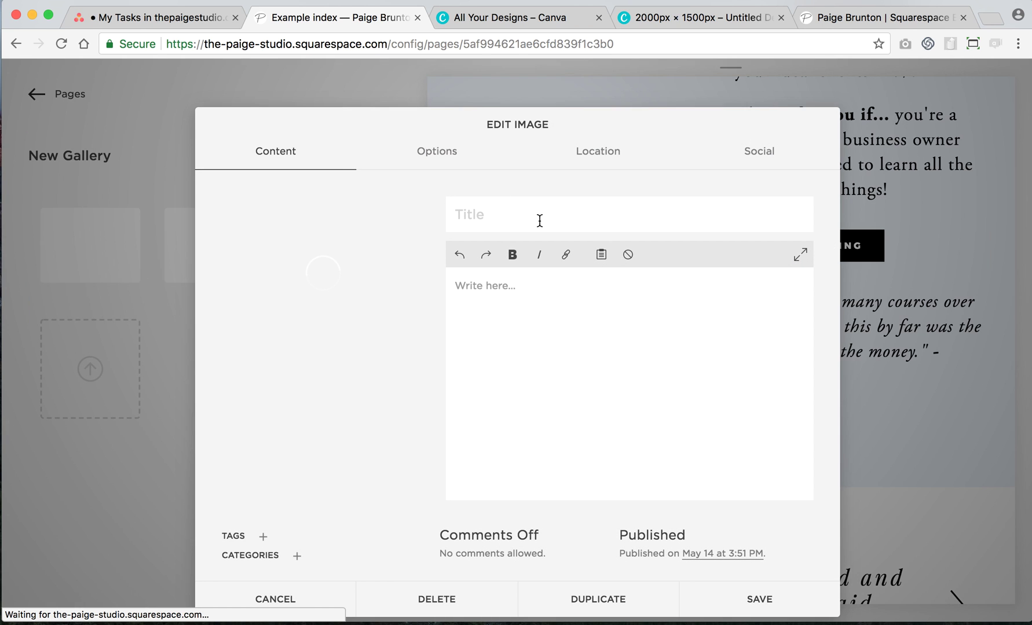
click(531, 220)
text(Kind words)
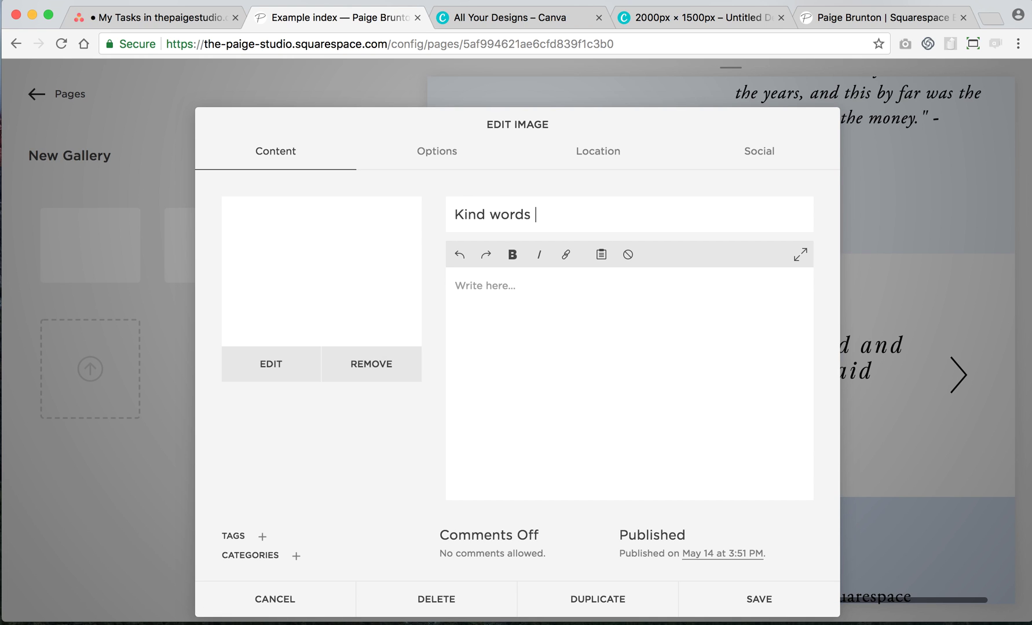
text( go right in this spot.)
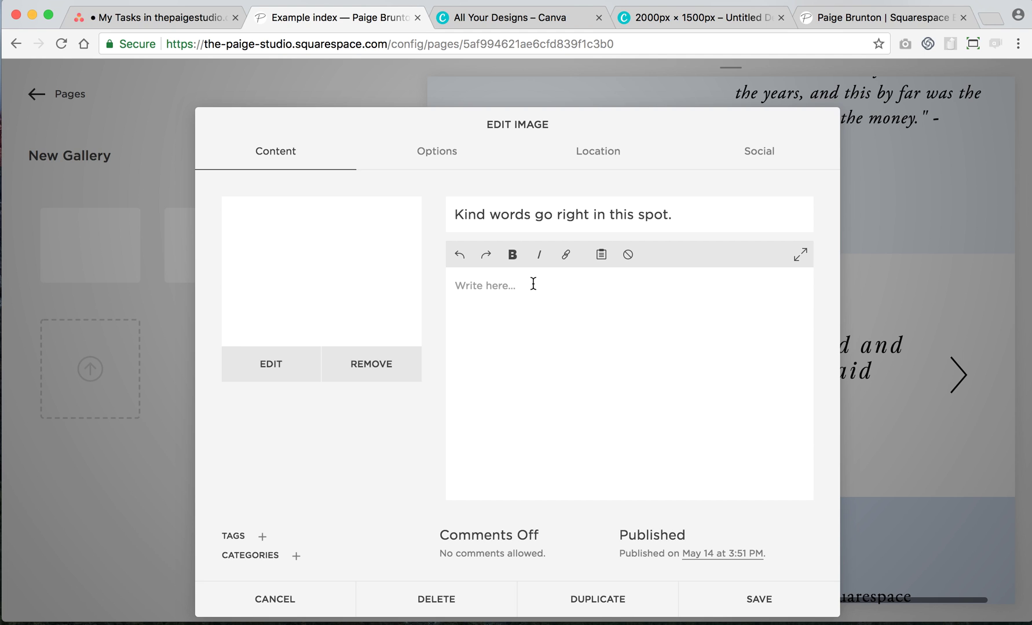
click(530, 289)
text(- Jessica Smith)
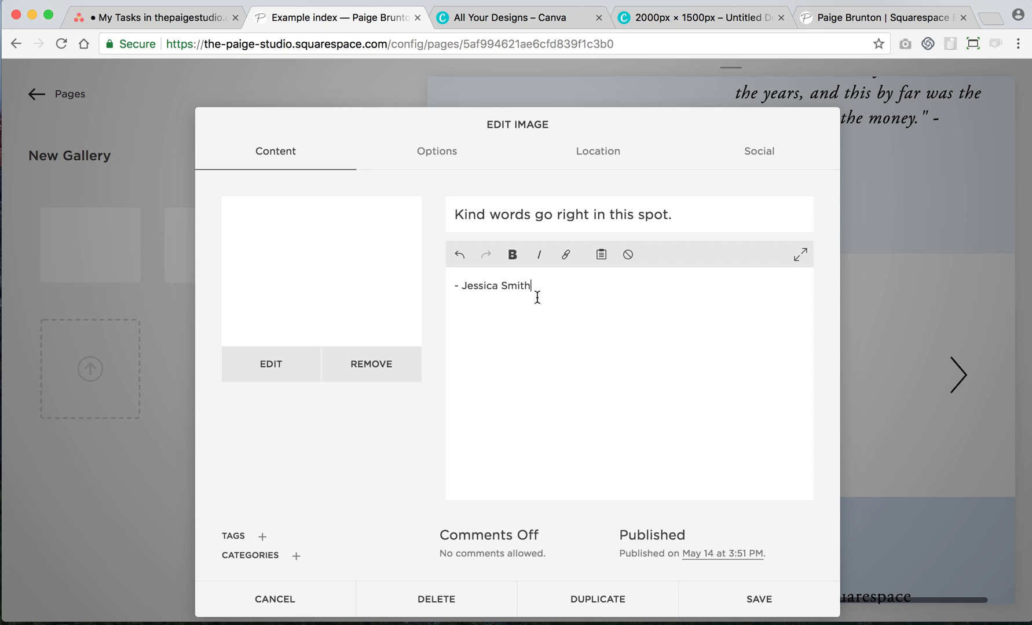
click(753, 605)
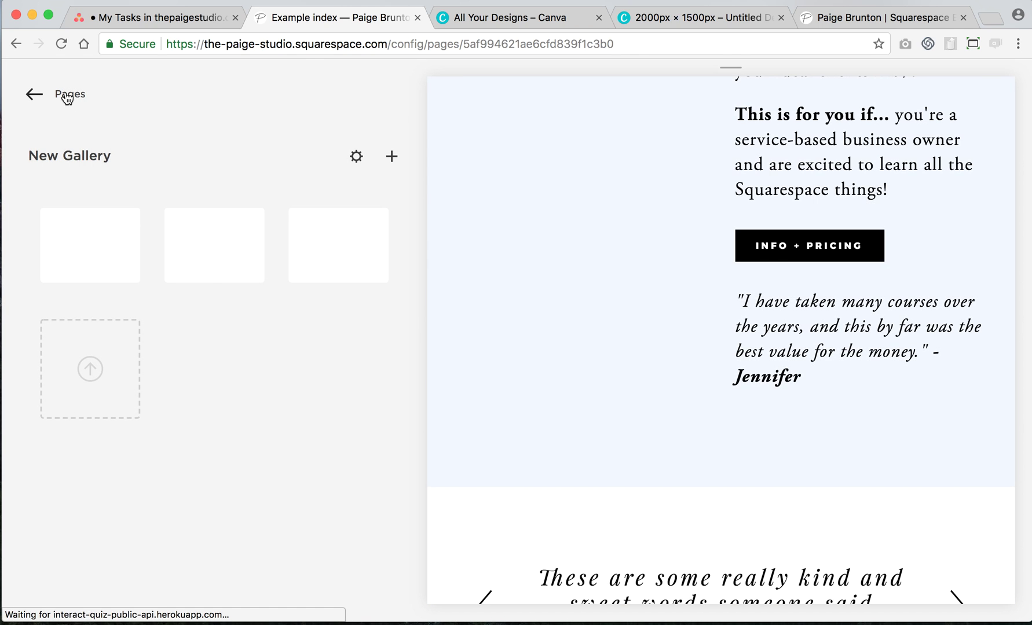
click(68, 97)
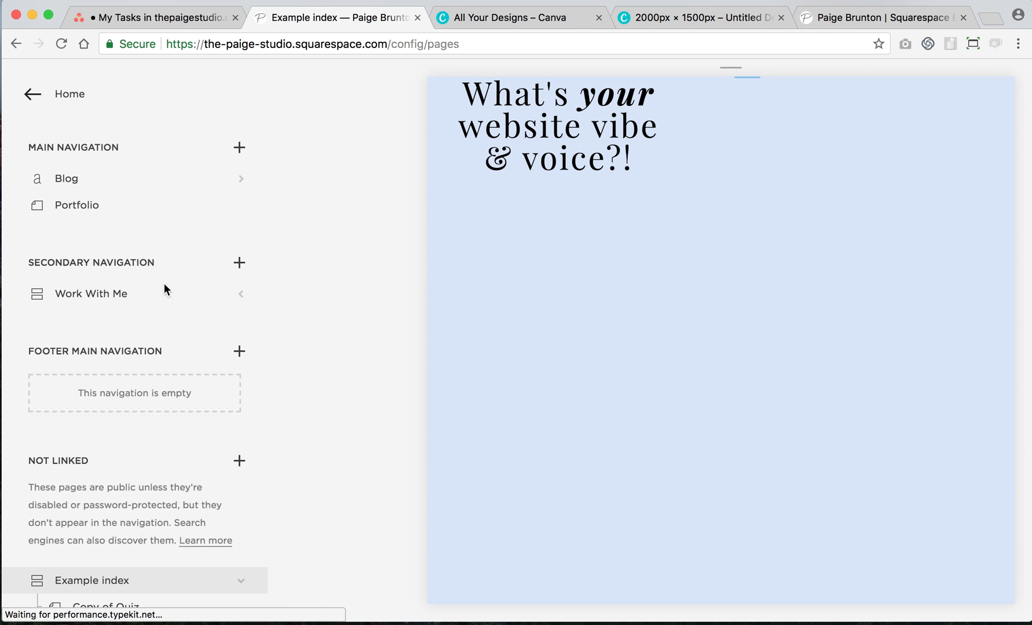
- Drag New Gallery to sit between Copy of Quiz and Copy of Square Secrets in Example index
scroll(140, 375, down, 2)
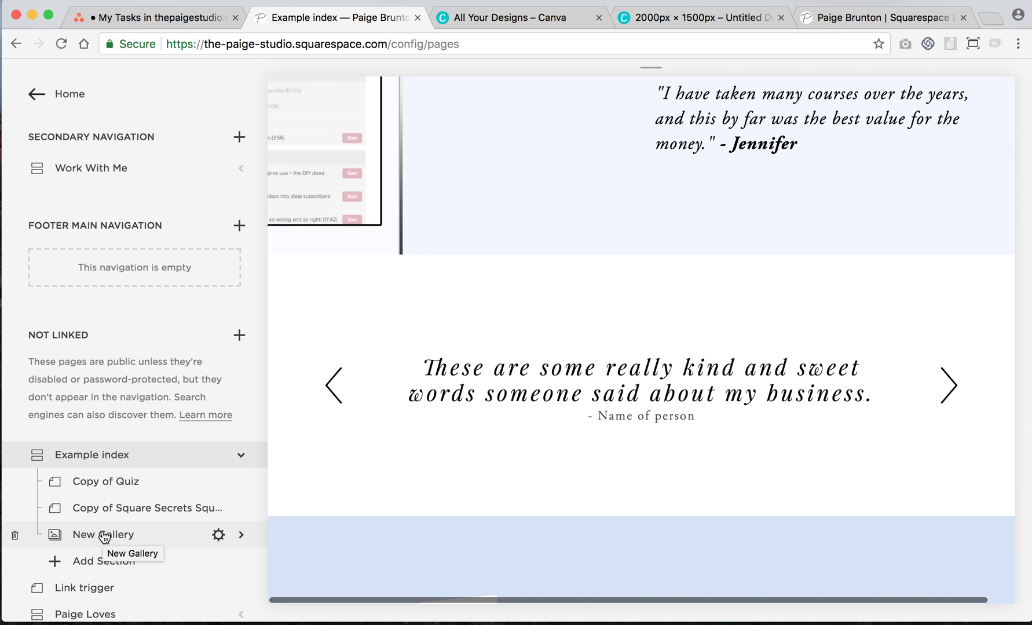
drag(108, 539, 108, 505)
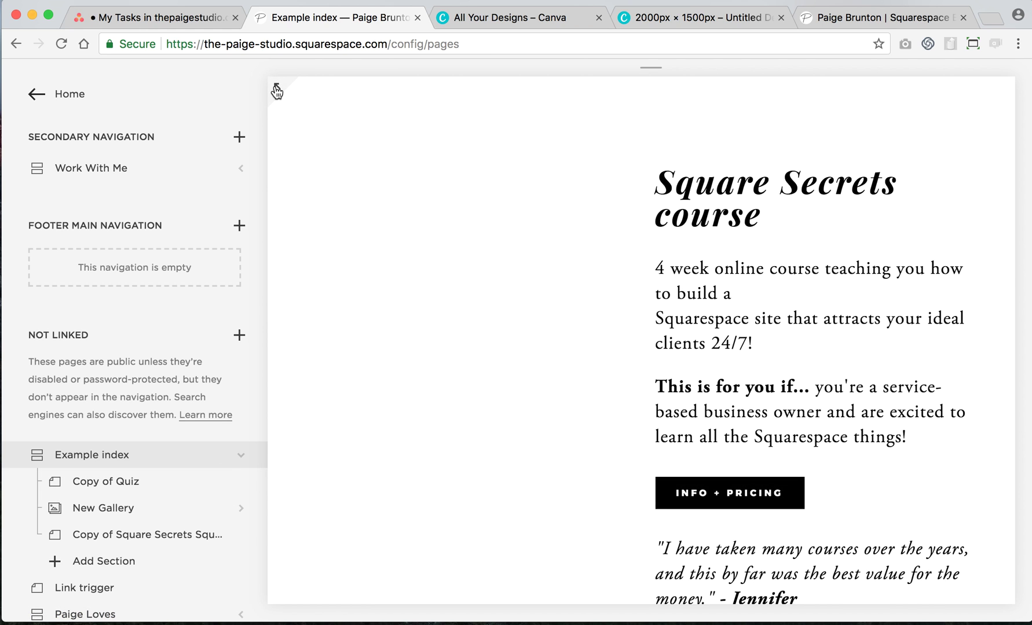
click(275, 90)
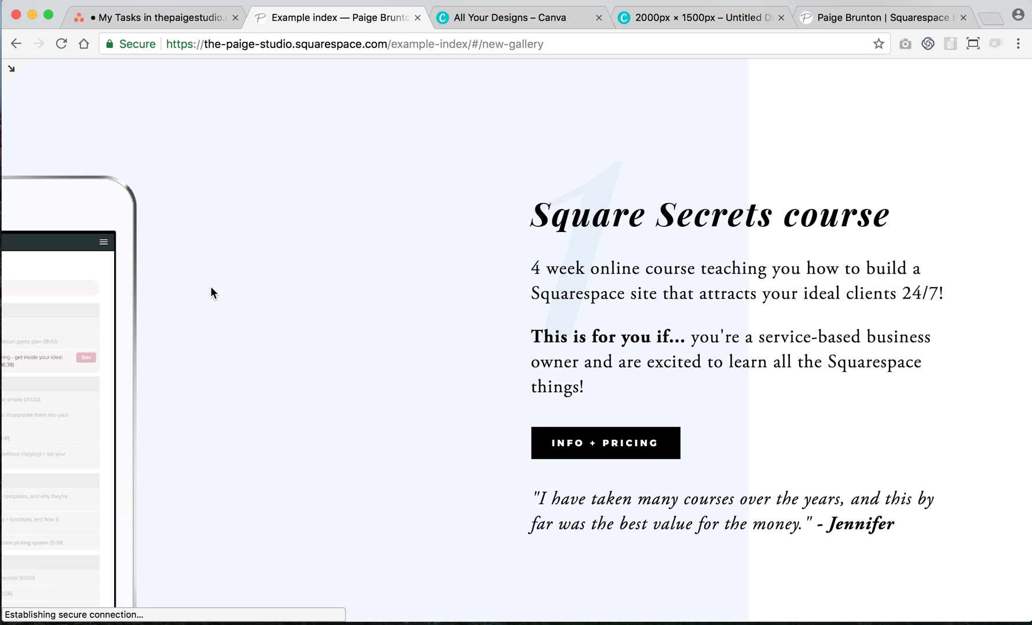
scroll(210, 286, up, 15)
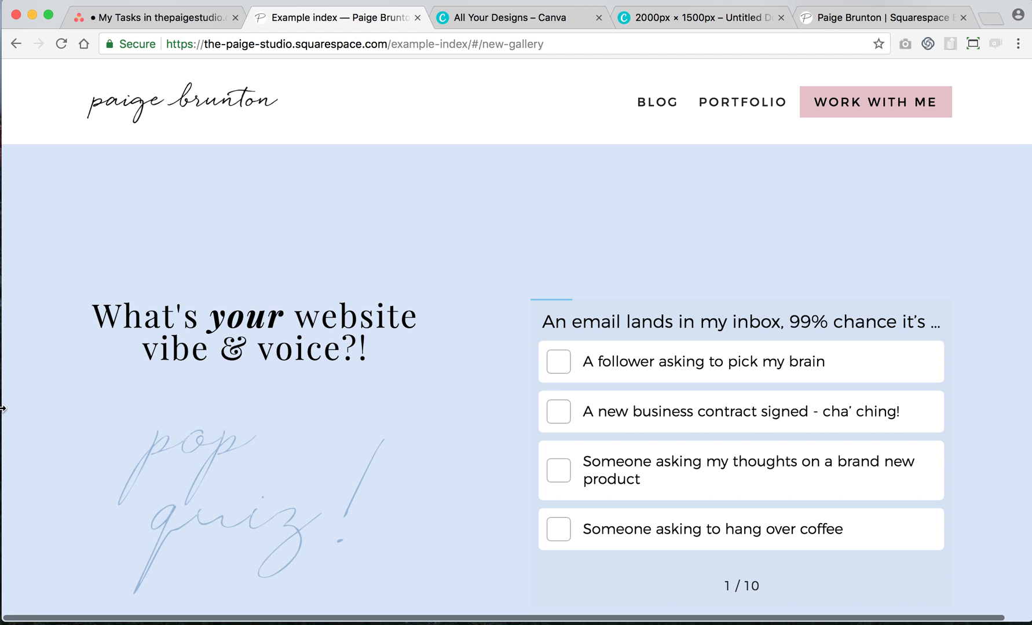
scroll(34, 287, down, 8)
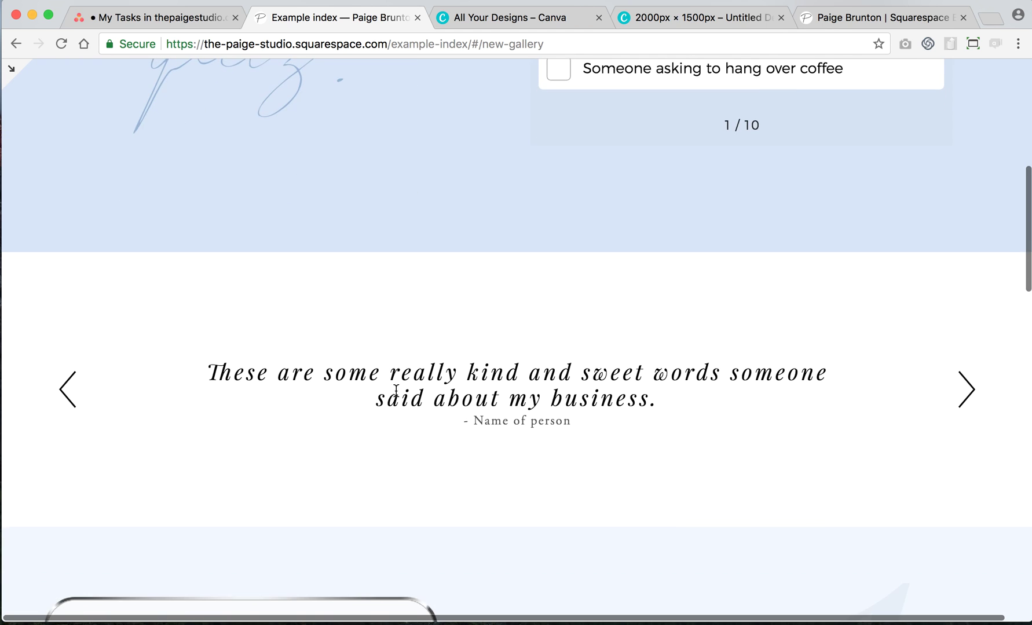
click(959, 390)
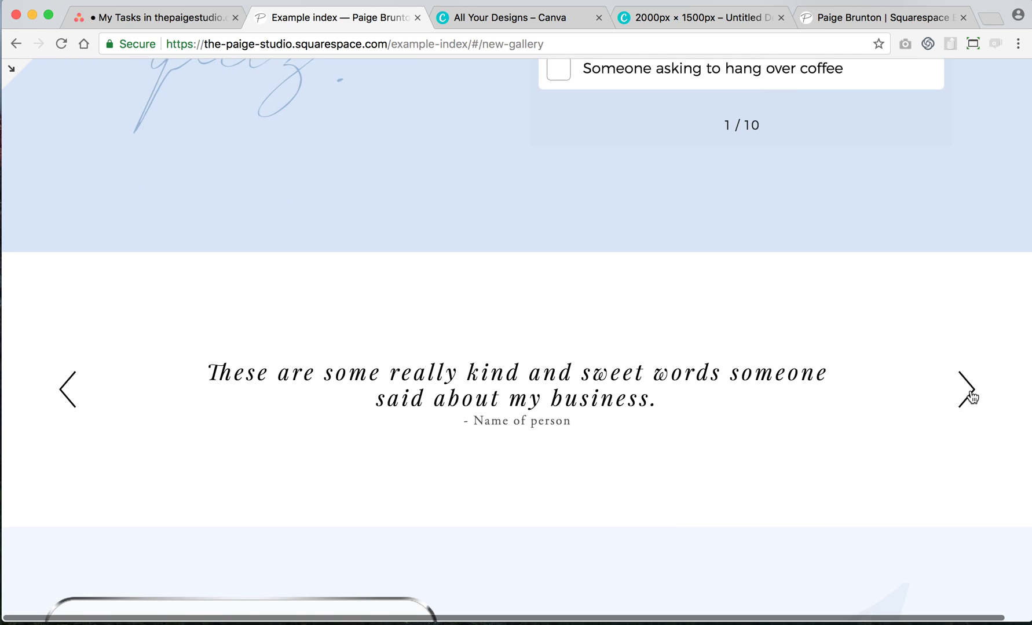
click(971, 397)
click(972, 396)
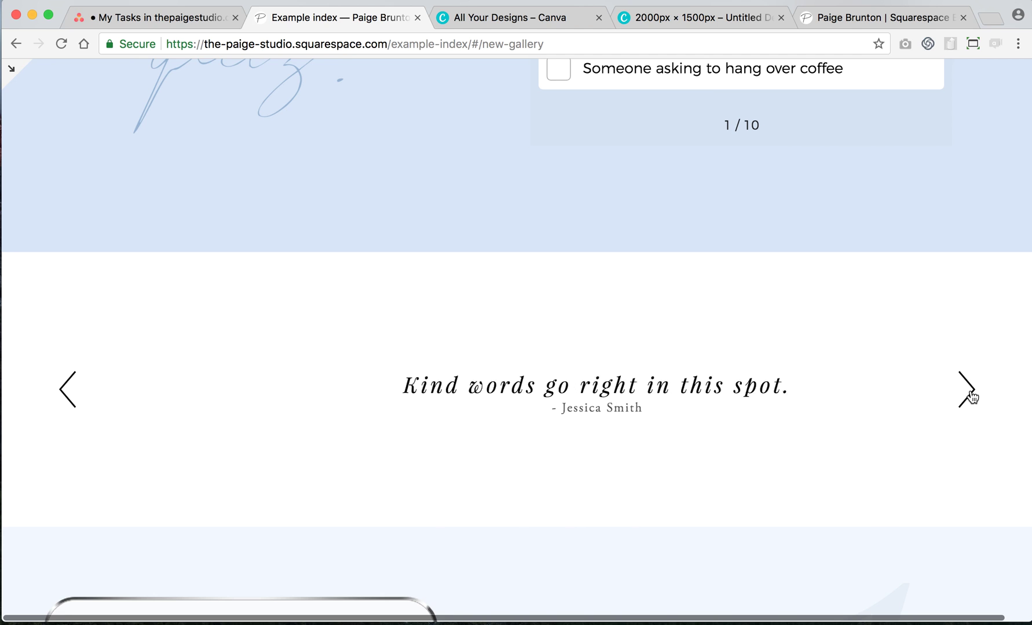
scroll(970, 396, down, 9)
scroll(970, 396, up, 11)
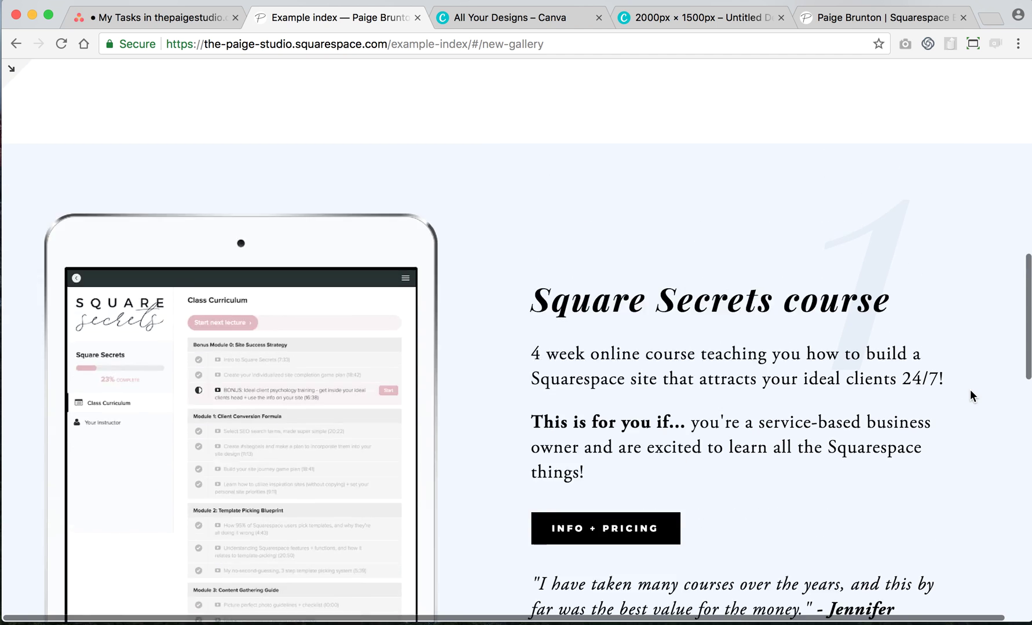
scroll(549, 279, down, 4)
scroll(549, 278, up, 1)
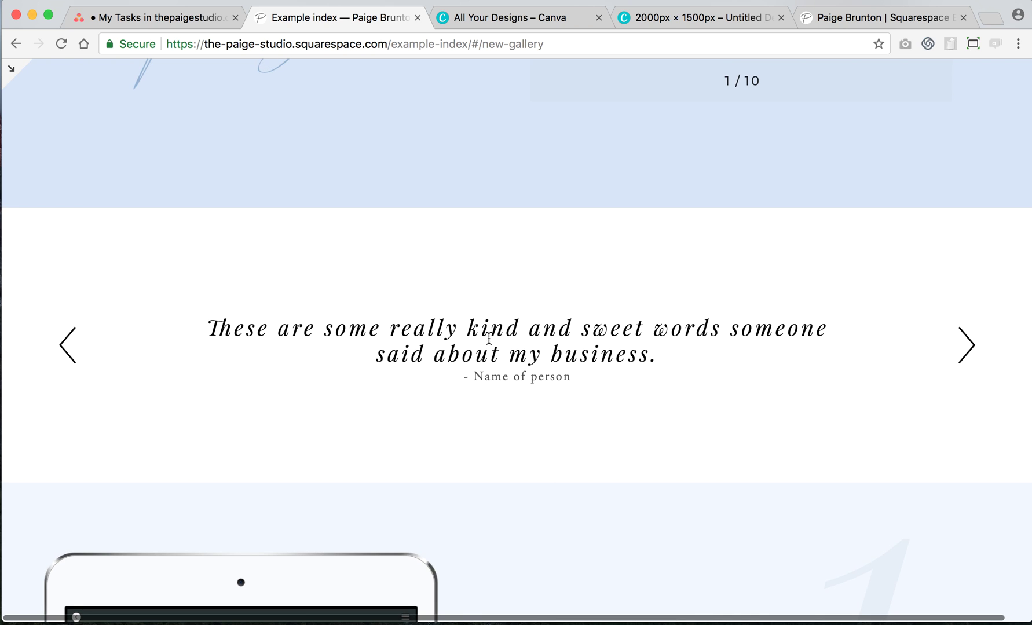
click(12, 70)
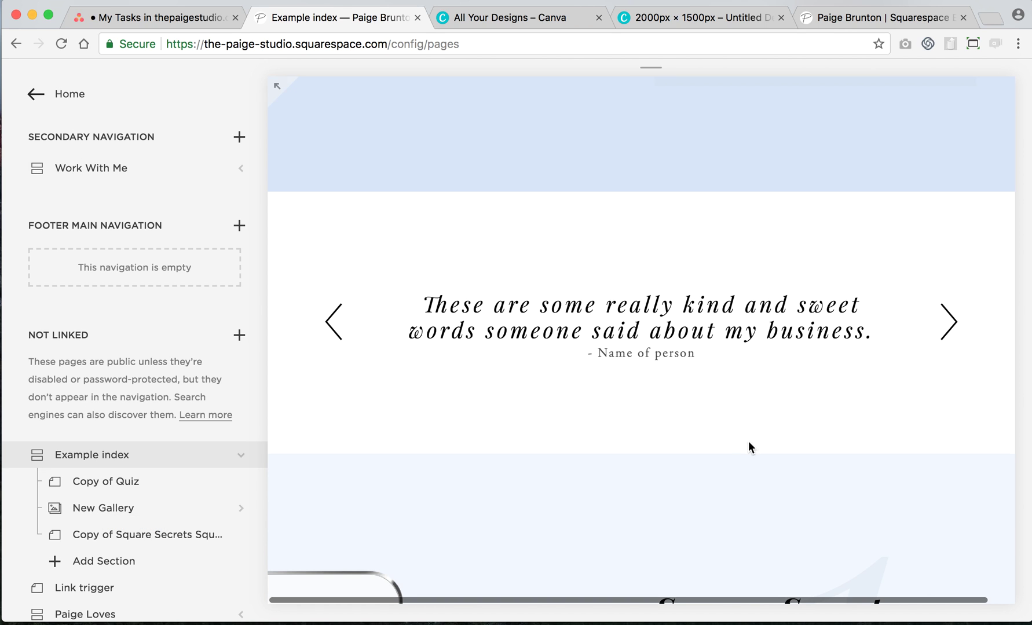
- Open Design > Style Editor from the Home menu beside the slideshow preview
click(62, 95)
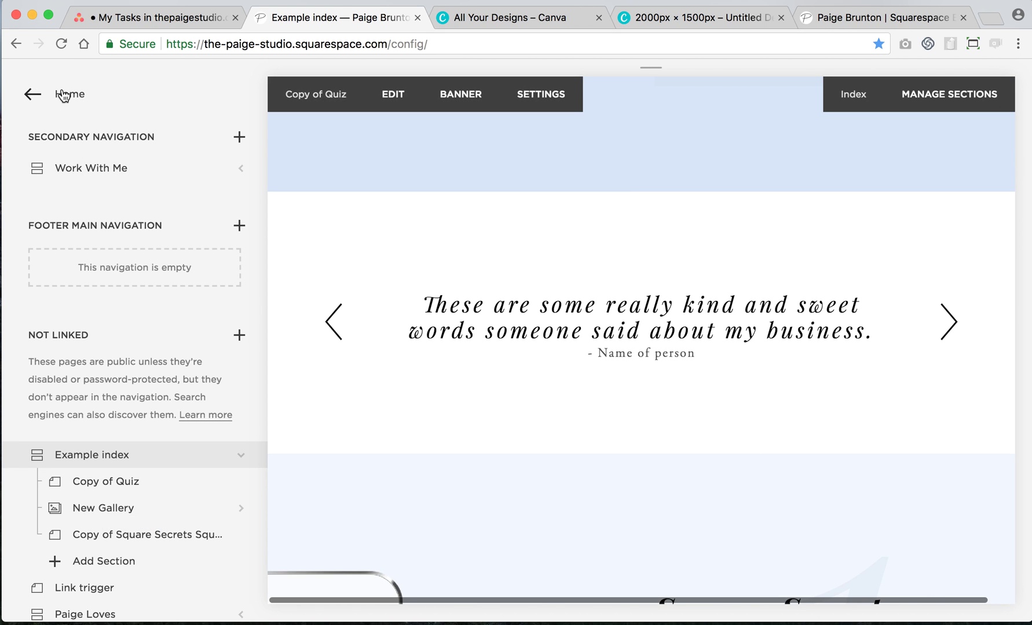
click(83, 291)
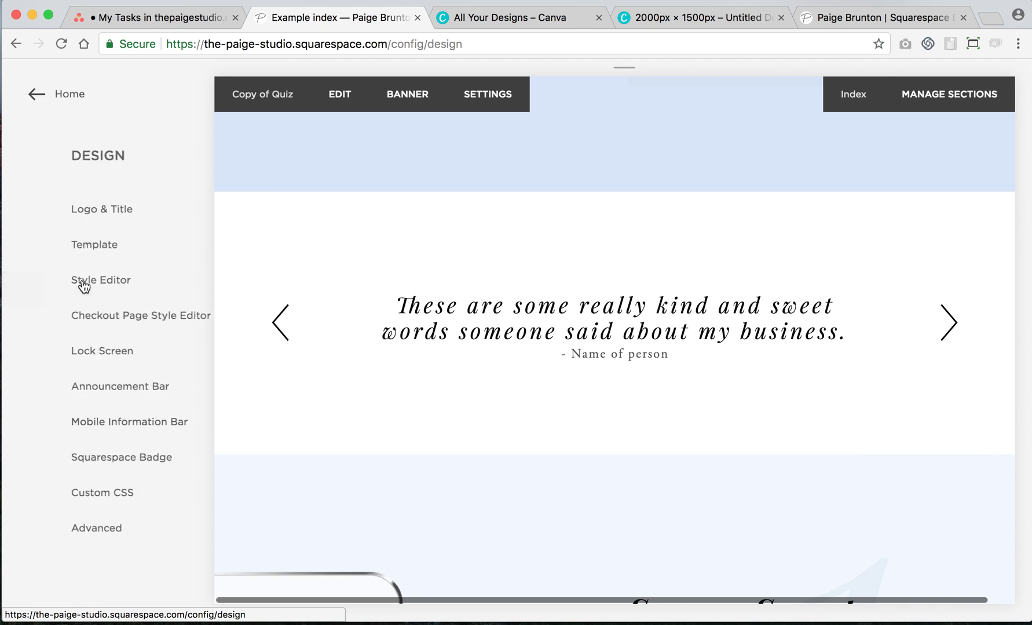
click(44, 277)
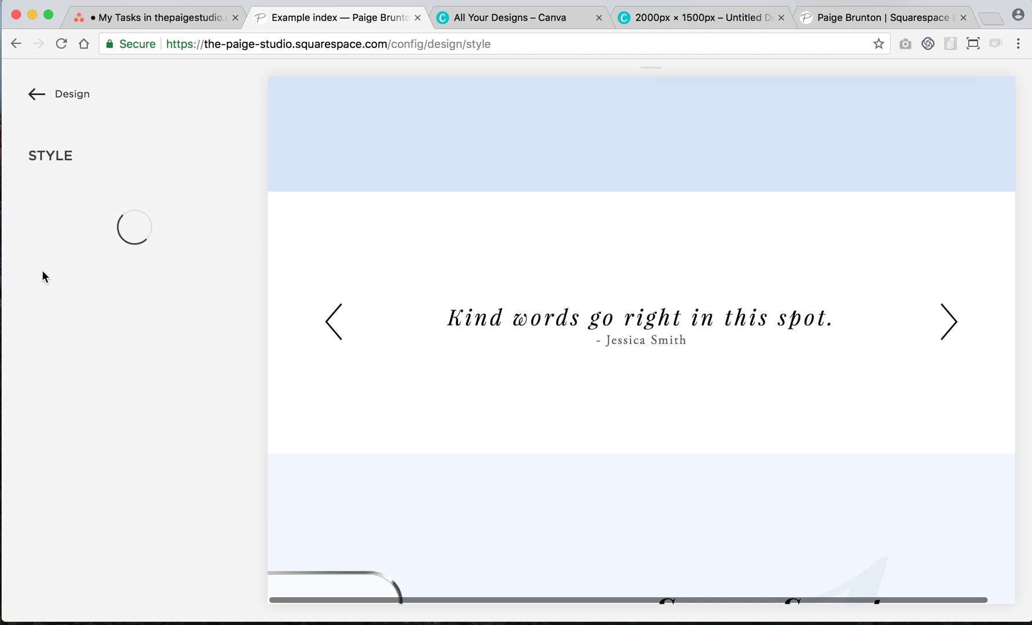
click(947, 322)
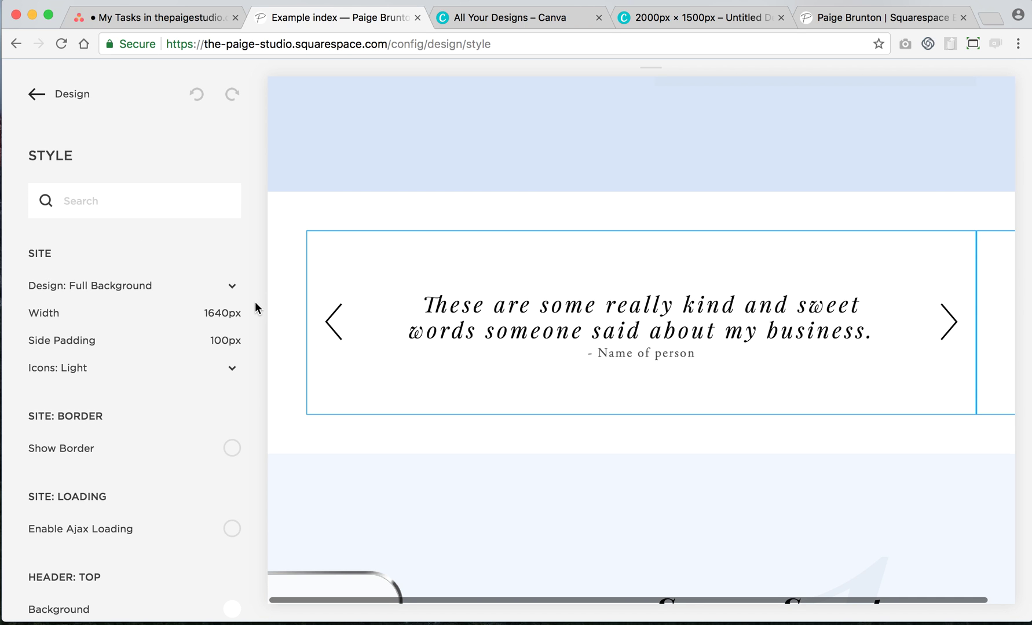
- Select the testimonial gallery in the preview to bring up its style options
scroll(104, 333, down, 10)
scroll(105, 332, down, 20)
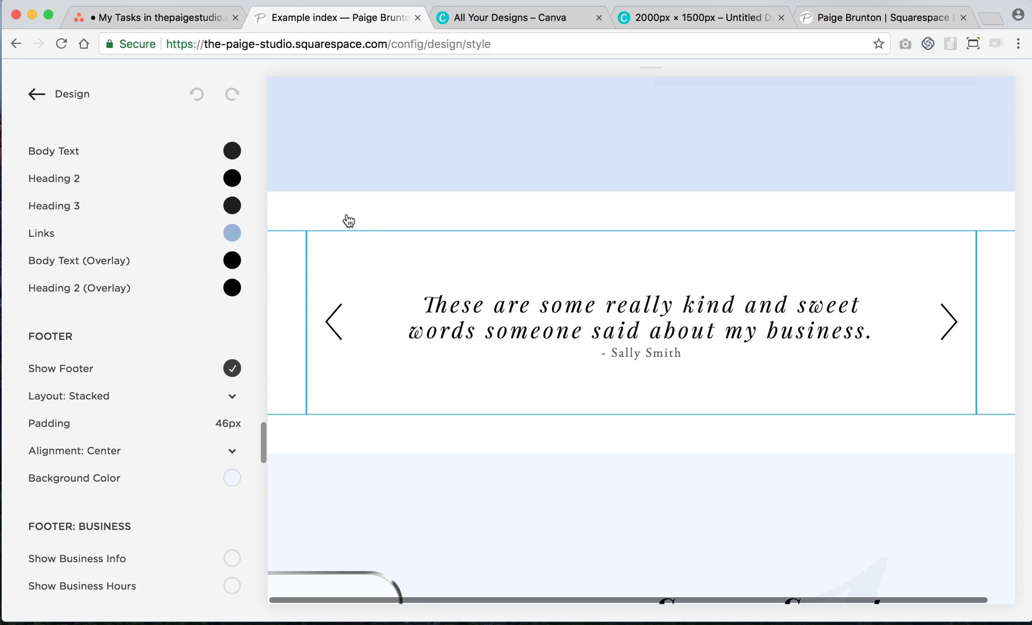
click(348, 263)
scroll(120, 271, up, 15)
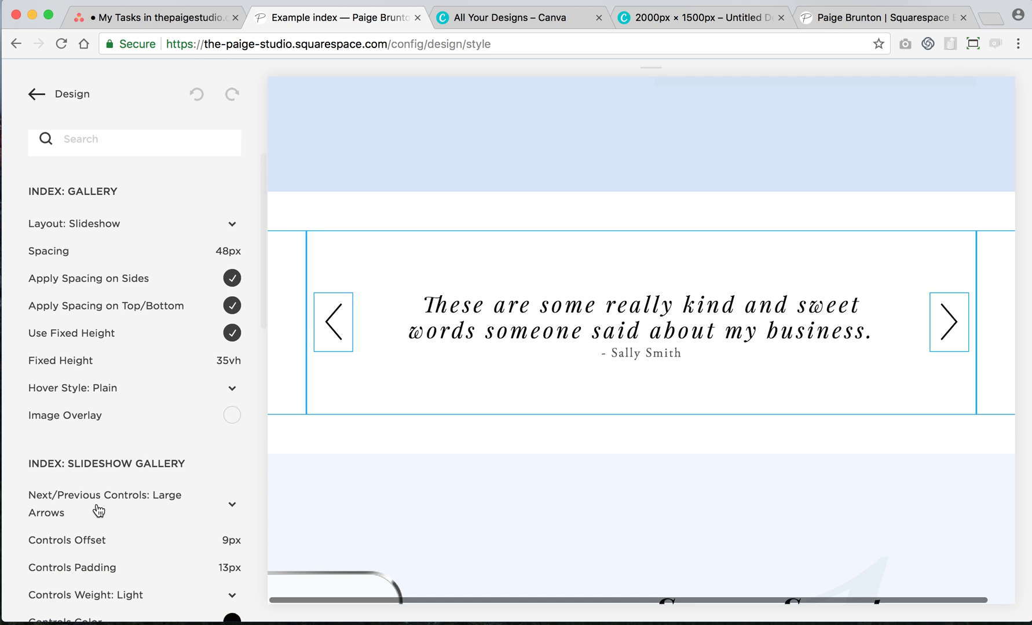
scroll(102, 510, down, 12)
scroll(101, 274, up, 12)
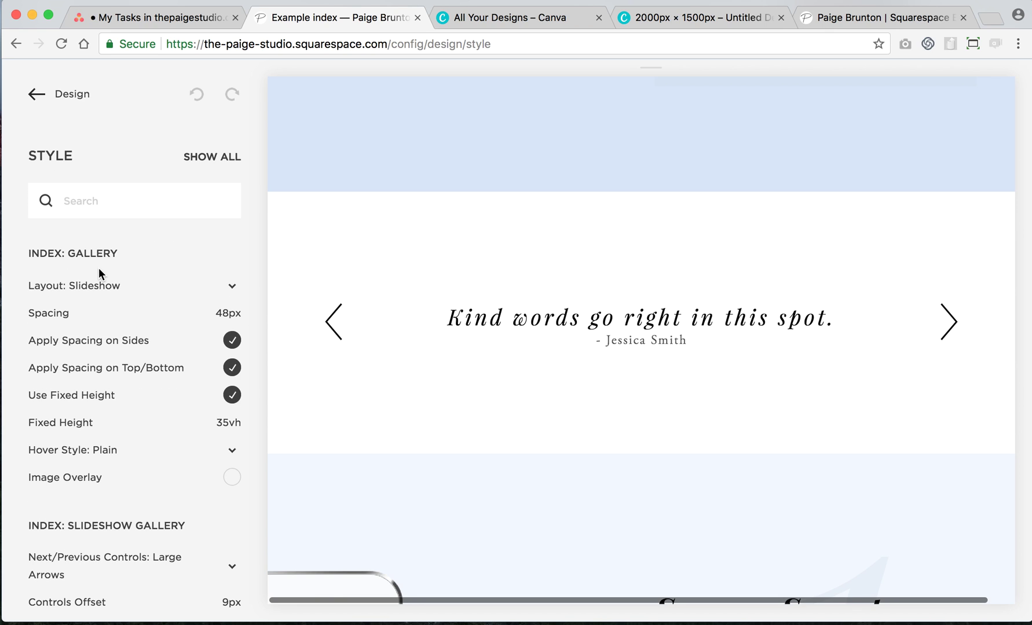
- Try the gallery Layout as Grid, then set it back to Slideshow
click(100, 283)
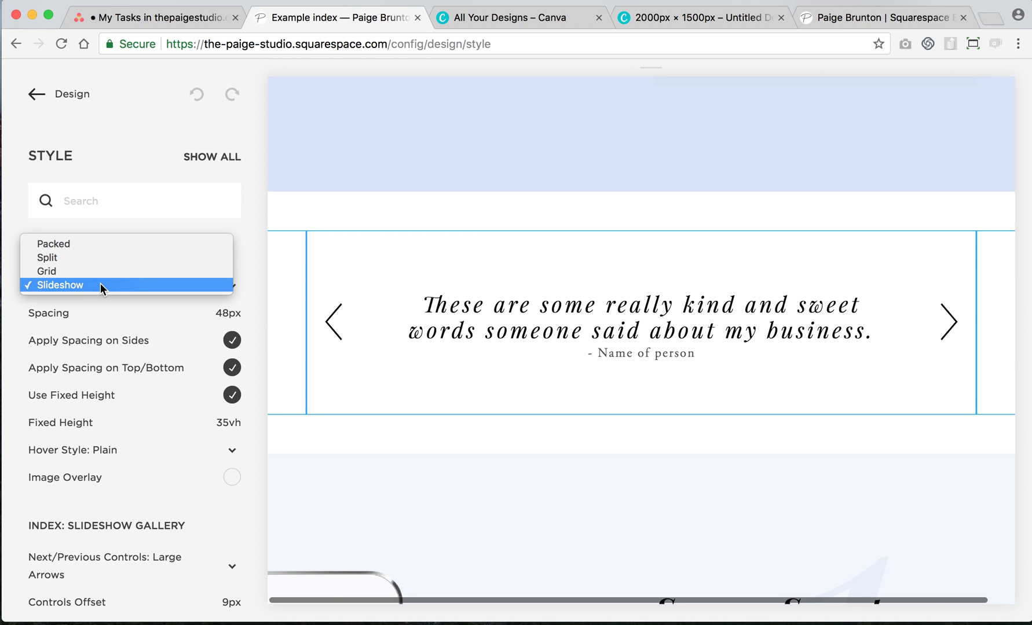
click(100, 285)
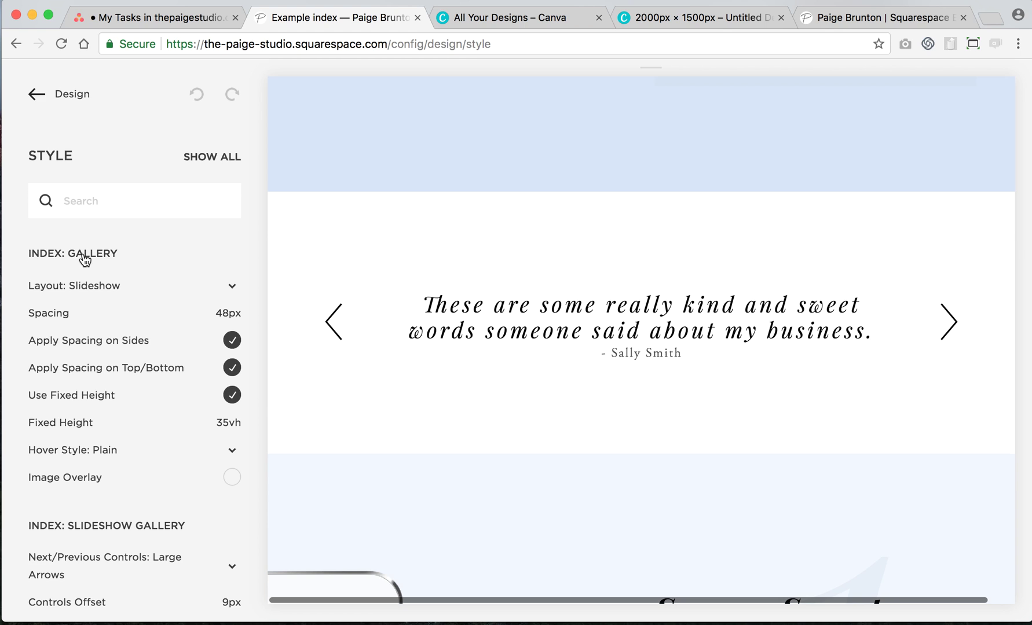
click(96, 288)
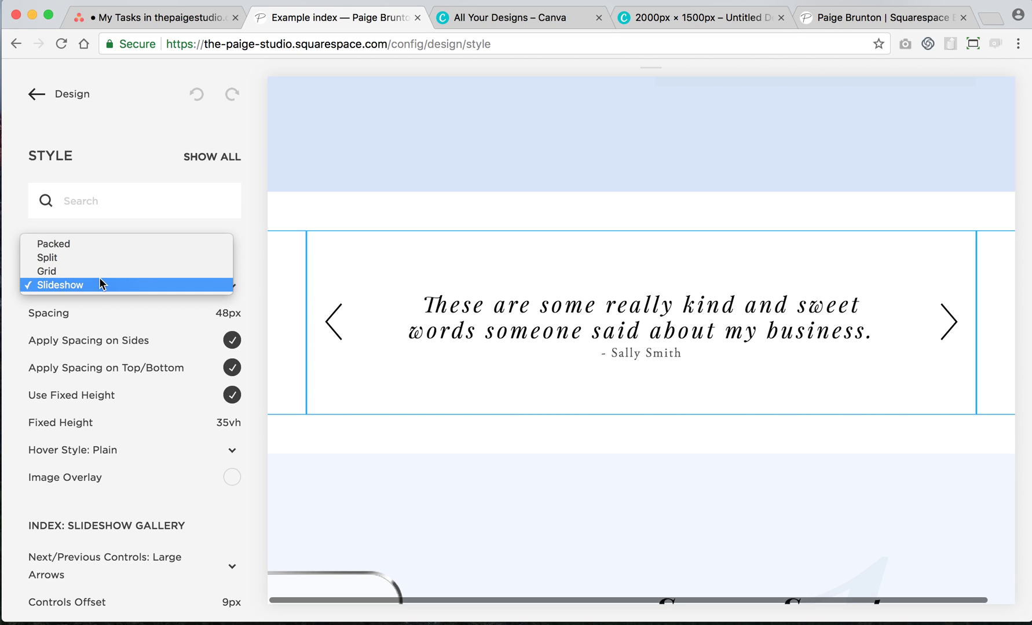
click(105, 271)
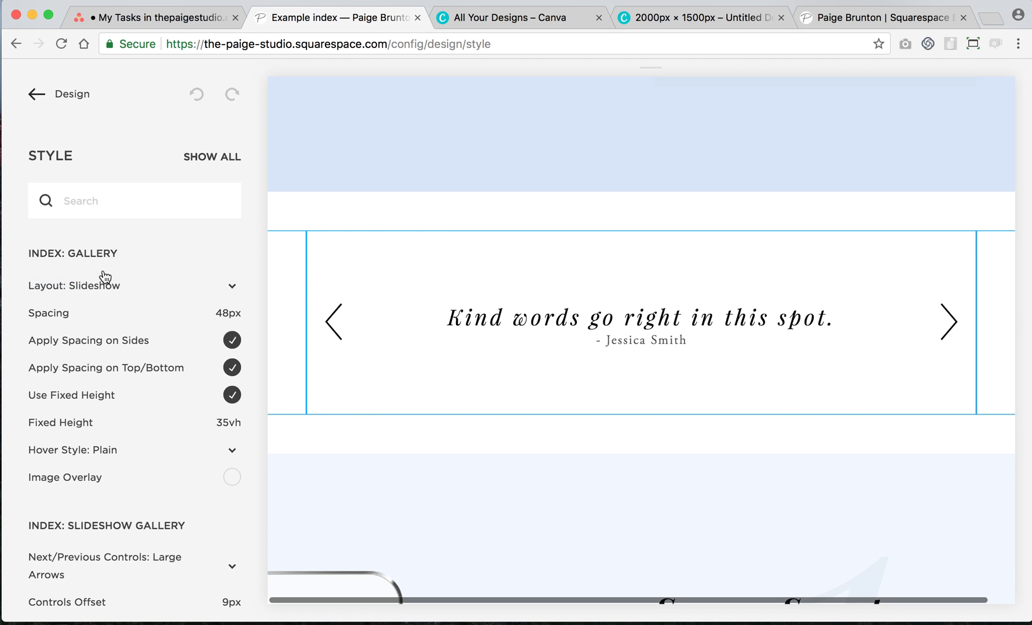
click(71, 287)
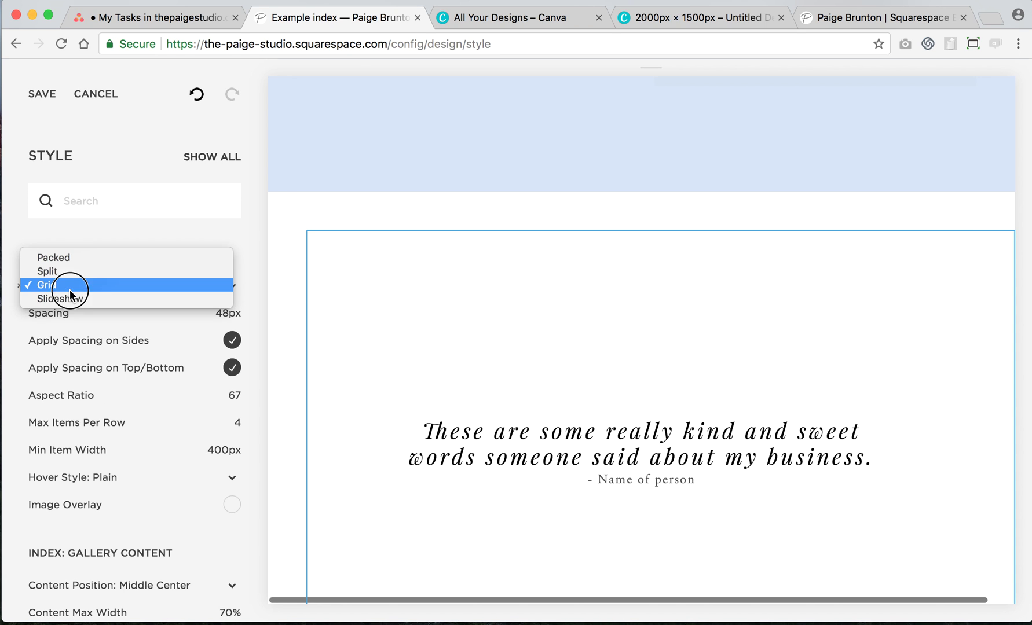
click(74, 298)
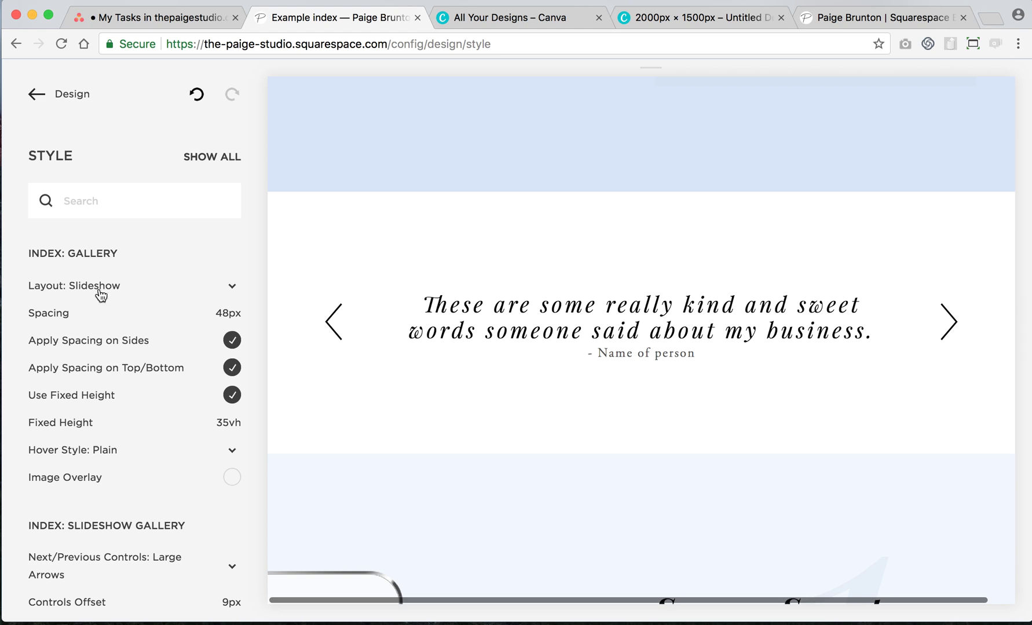
- Set the slideshow spacing to 32px, keeping side spacing but removing top and bottom spacing
mouse_move(99, 314)
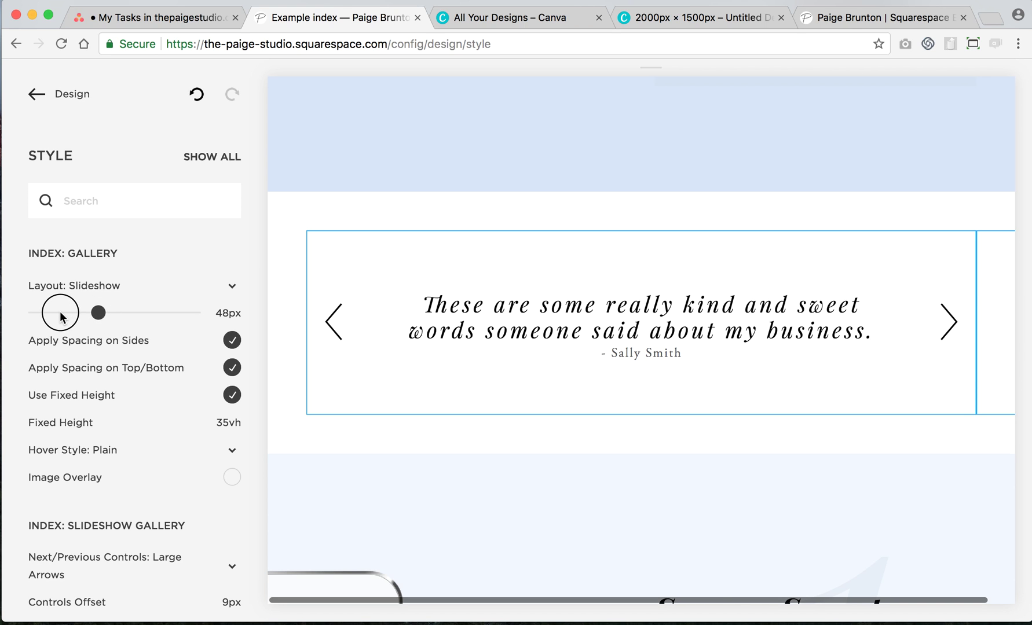
mouse_move(58, 313)
mouse_down()
mouse_move(48, 313)
mouse_move(76, 313)
mouse_up()
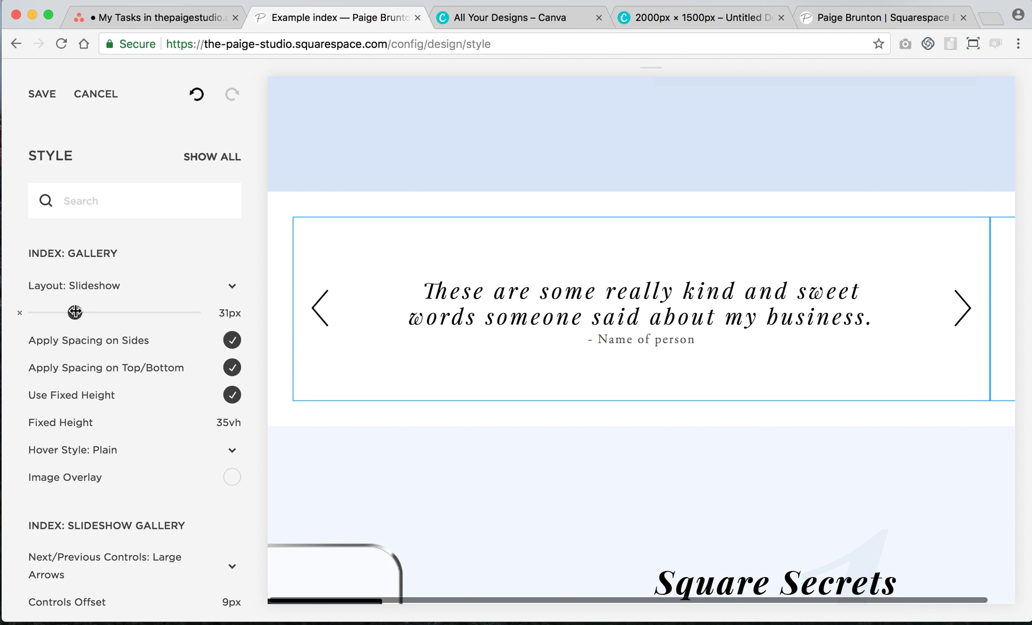
click(234, 346)
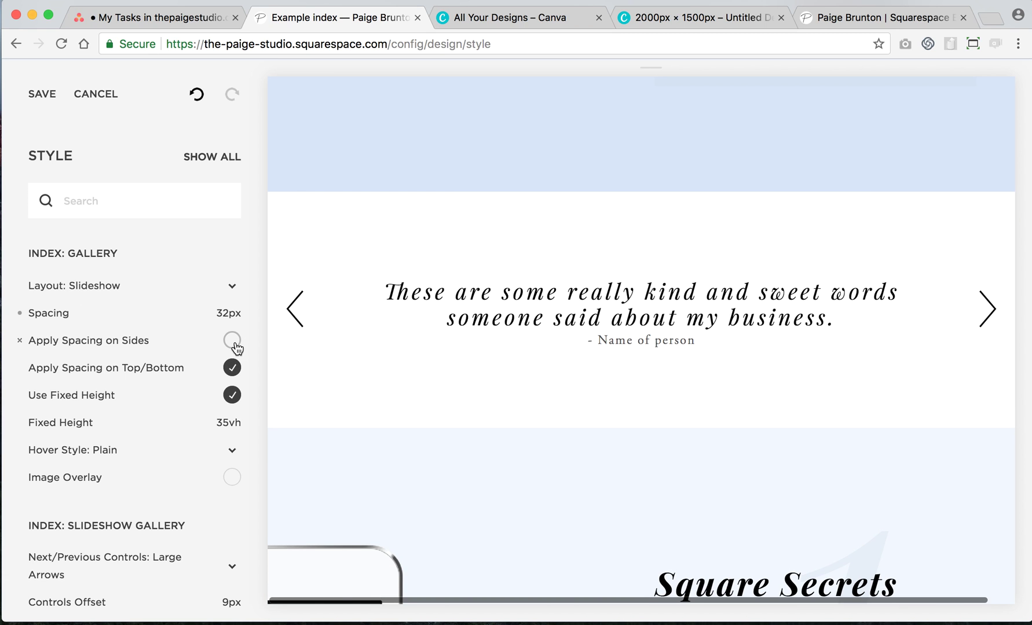
click(233, 341)
click(233, 370)
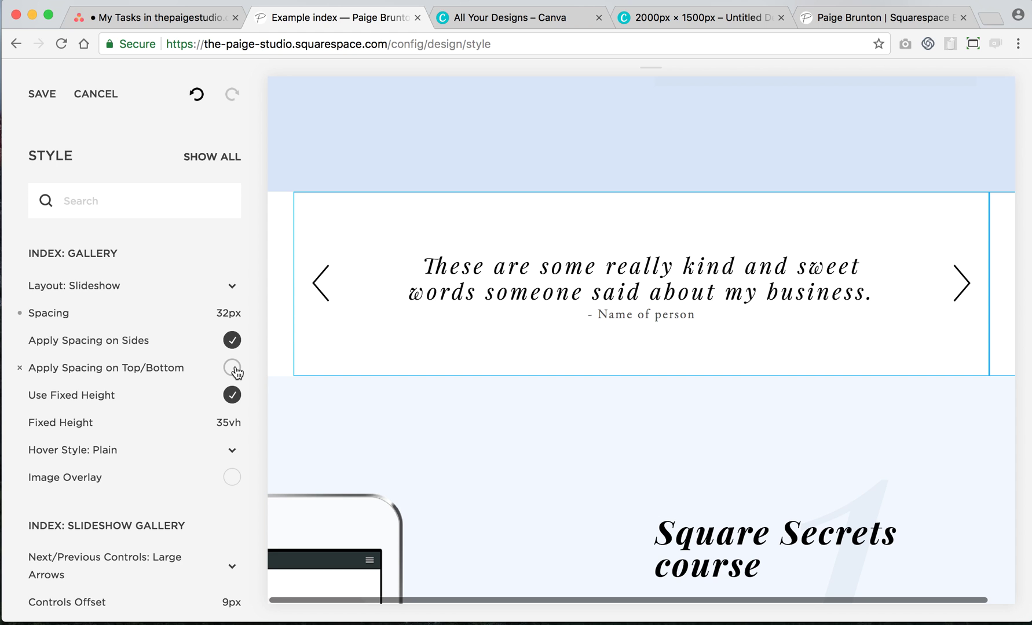
- Set Next/Previous Controls to Large Arrows after briefly trying small arrows
scroll(138, 364, down, 3)
mouse_move(130, 334)
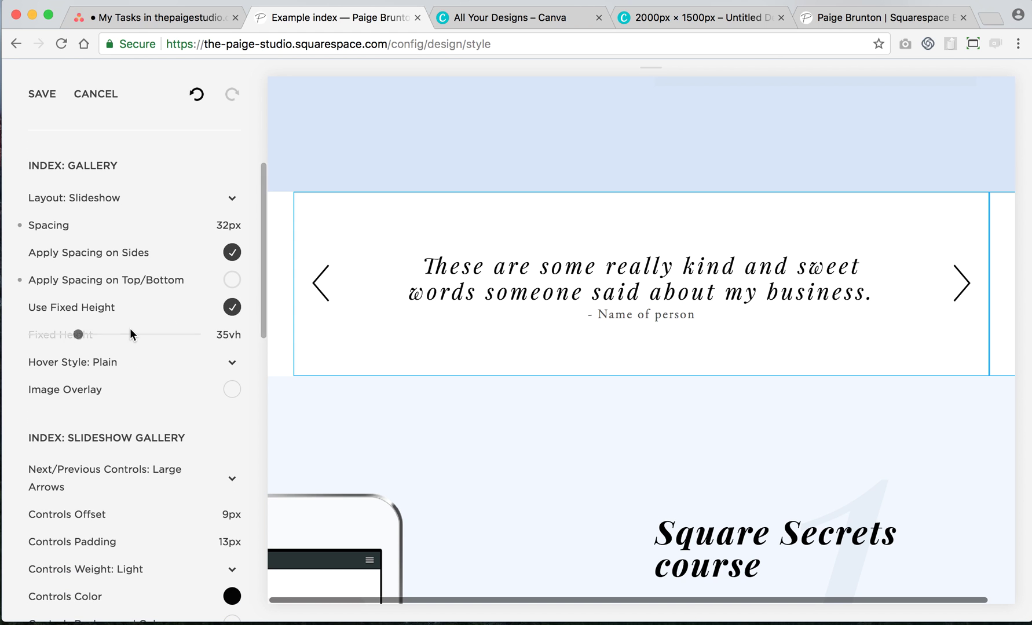
scroll(129, 334, down, 6)
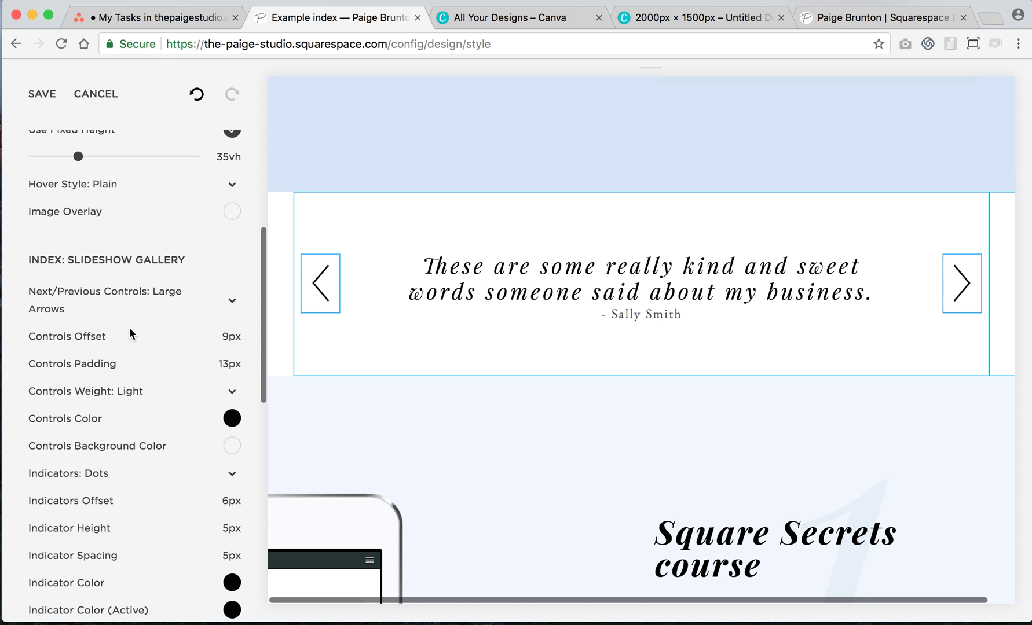
scroll(124, 239, down, 2)
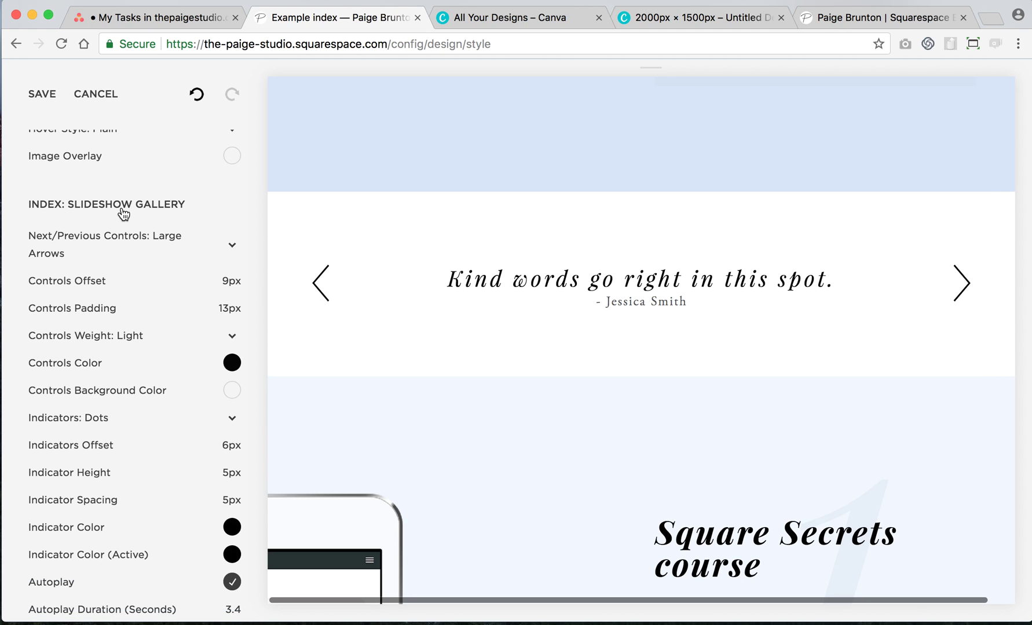
click(139, 244)
click(135, 259)
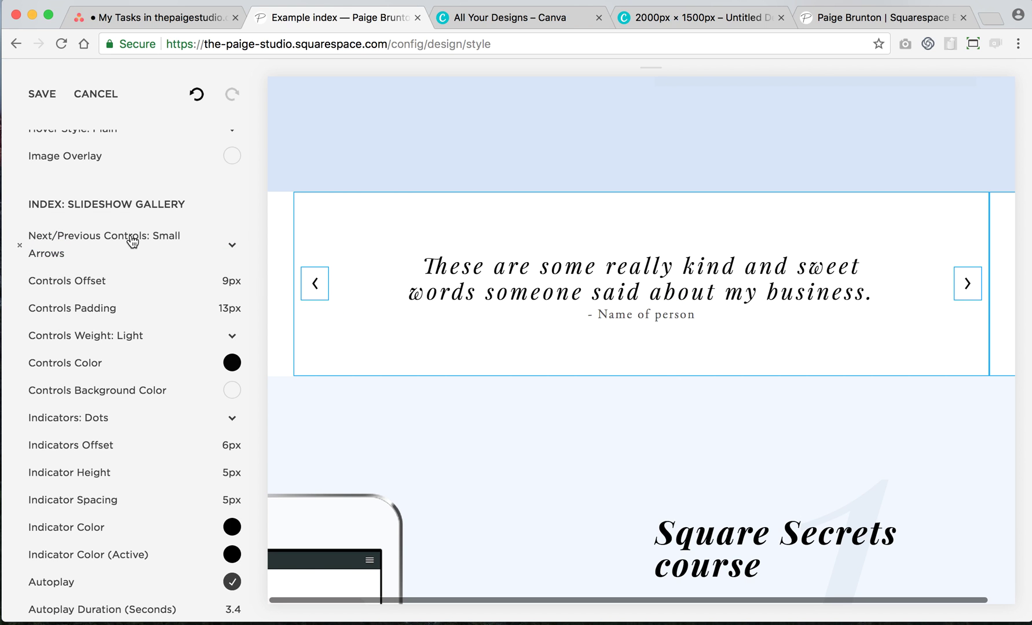
click(133, 241)
click(117, 232)
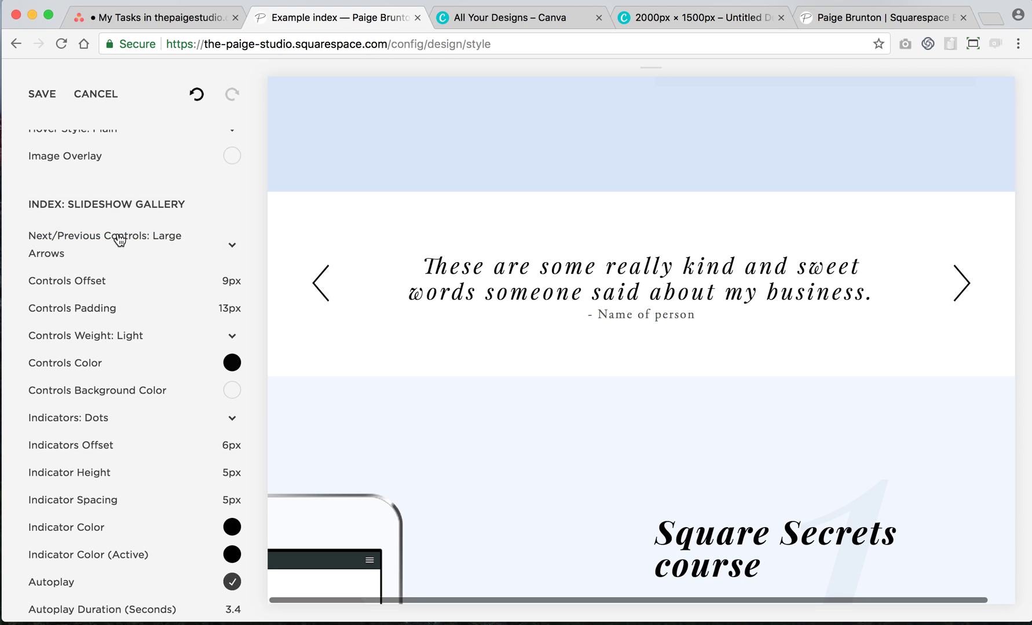
- Set Controls Offset to 12px and Controls Weight to Hairline after trying Heavy and Light
mouse_move(43, 281)
mouse_down()
mouse_move(62, 282)
mouse_move(42, 281)
mouse_up()
mouse_move(124, 311)
scroll(123, 310, down, 3)
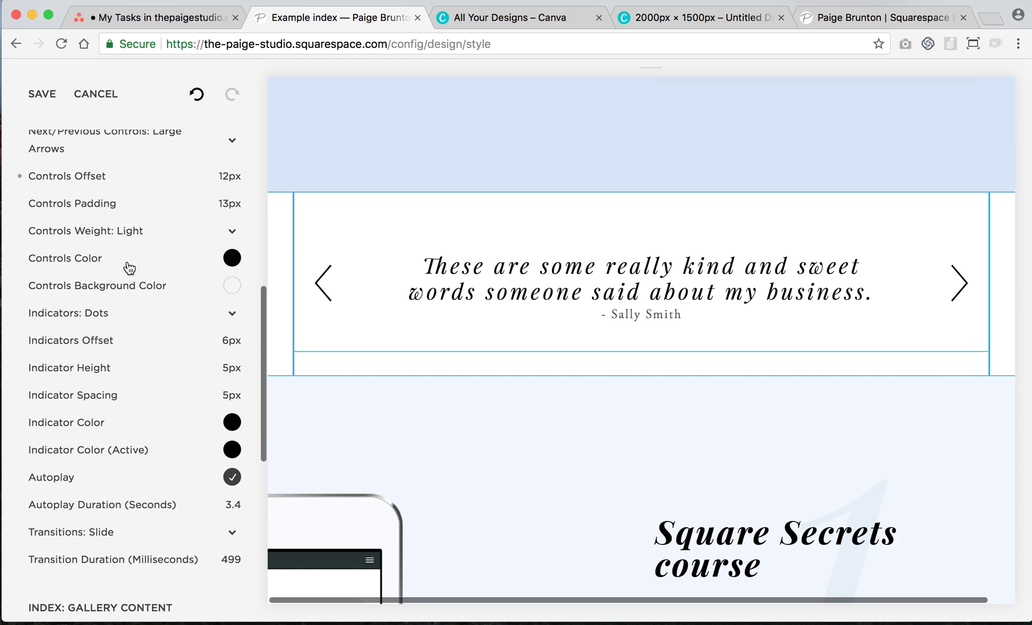
click(131, 230)
click(129, 257)
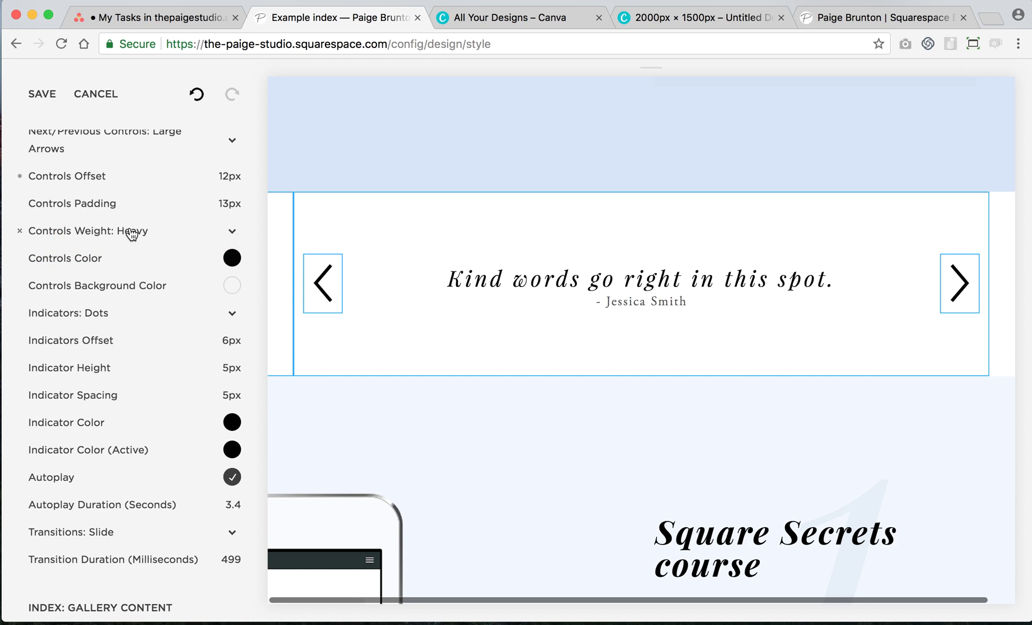
click(128, 230)
click(113, 198)
click(116, 230)
click(114, 217)
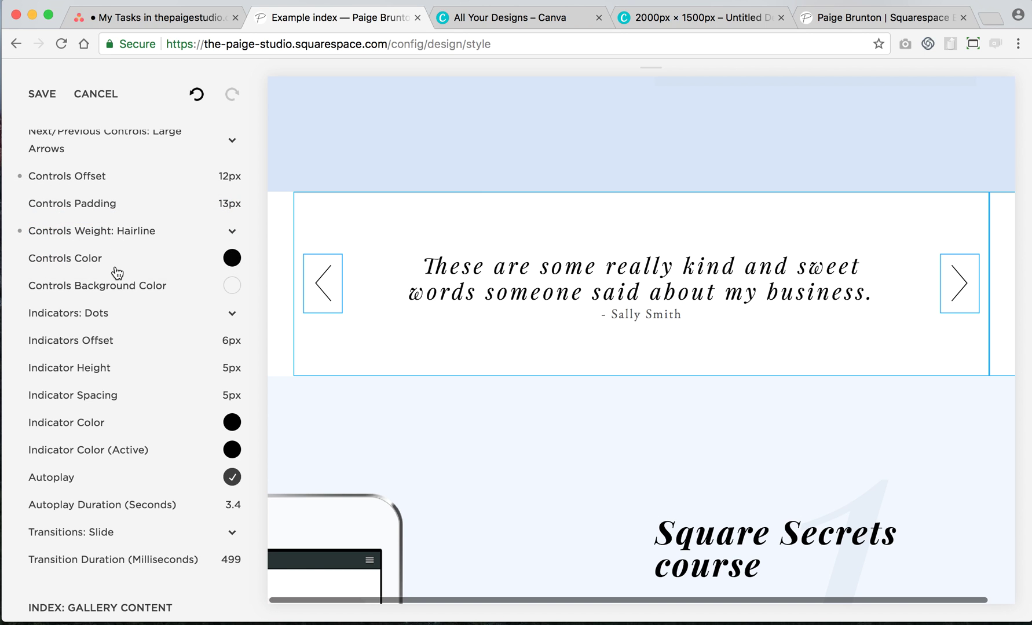
scroll(116, 272, down, 1)
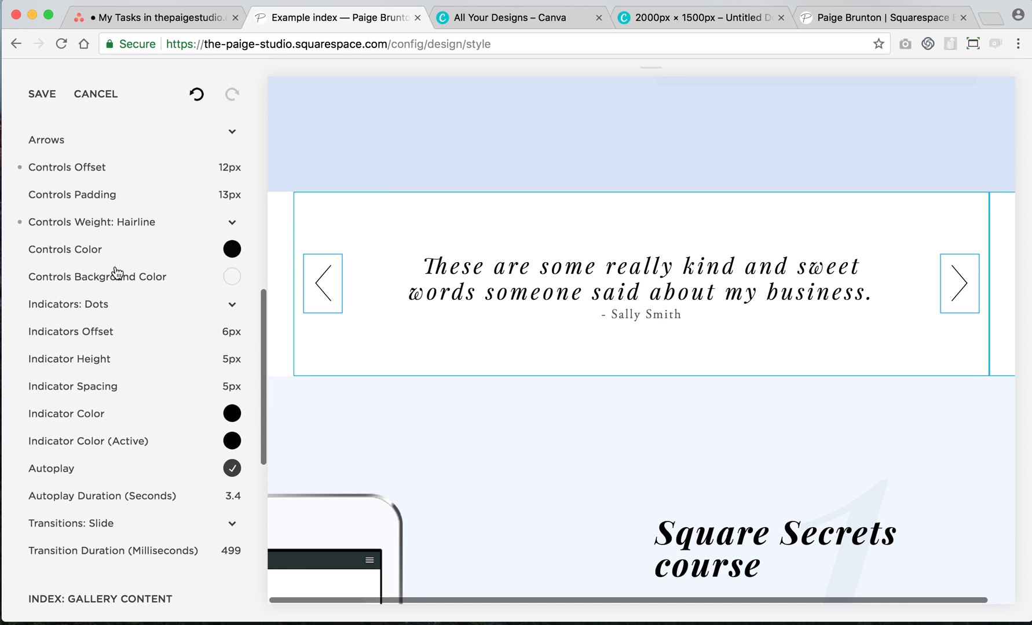
click(232, 248)
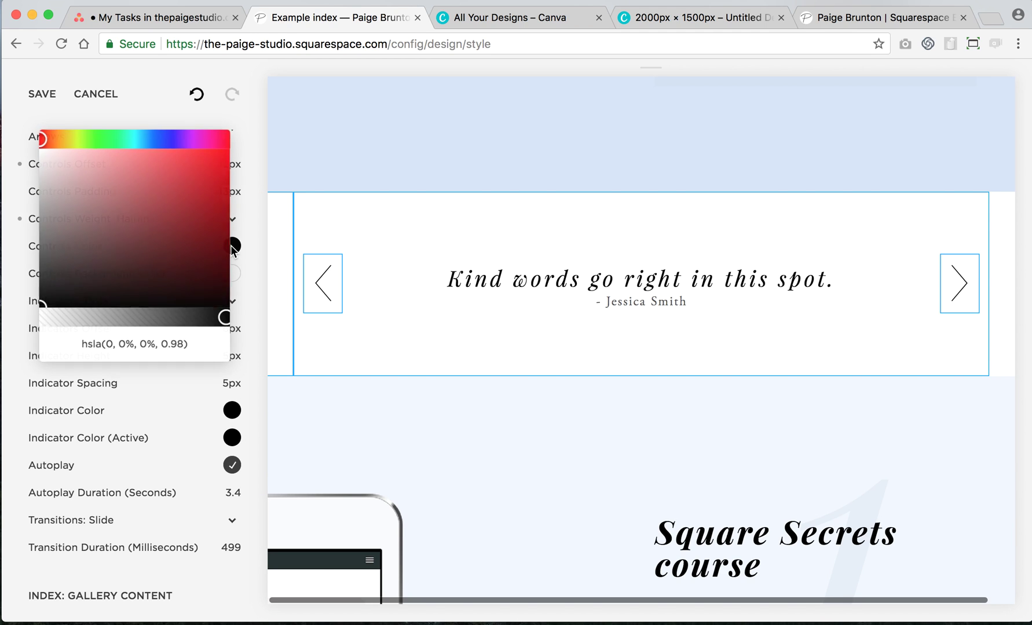
drag(91, 242, 185, 223)
drag(99, 139, 147, 137)
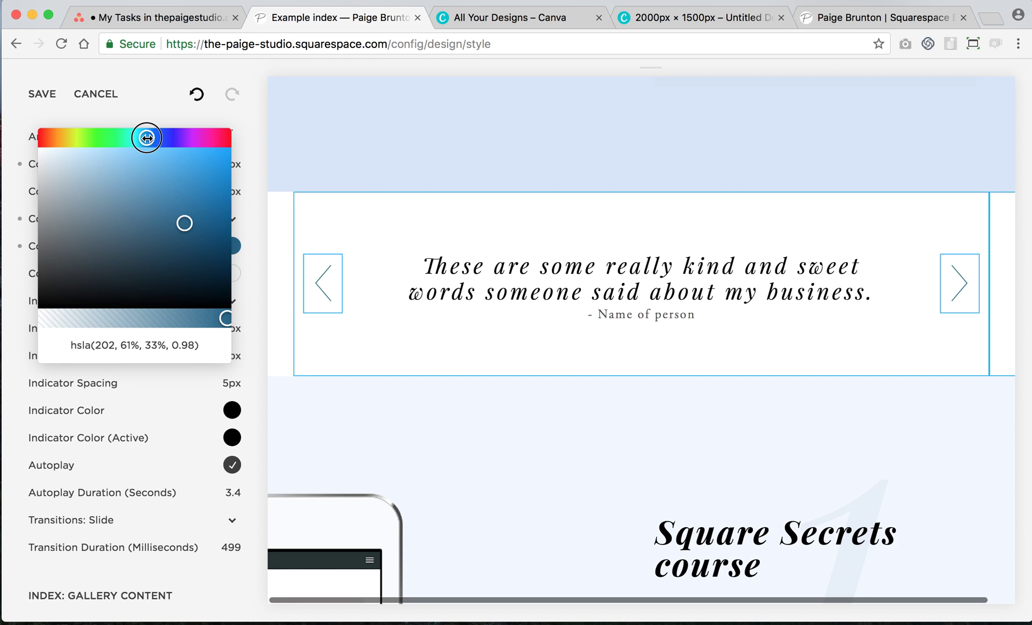
triple_click(100, 344)
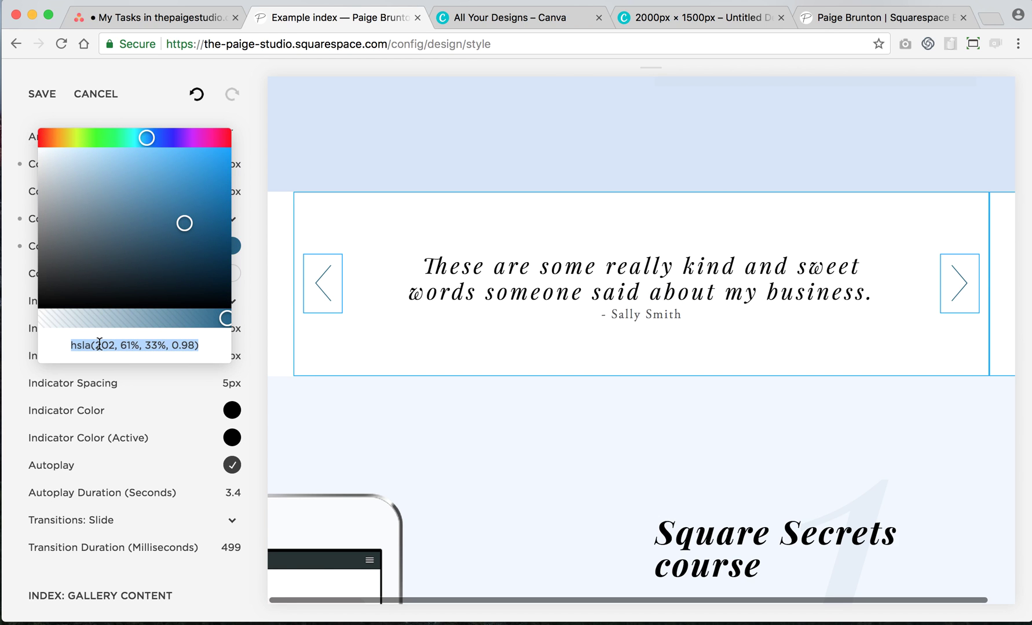
drag(84, 276, 17, 334)
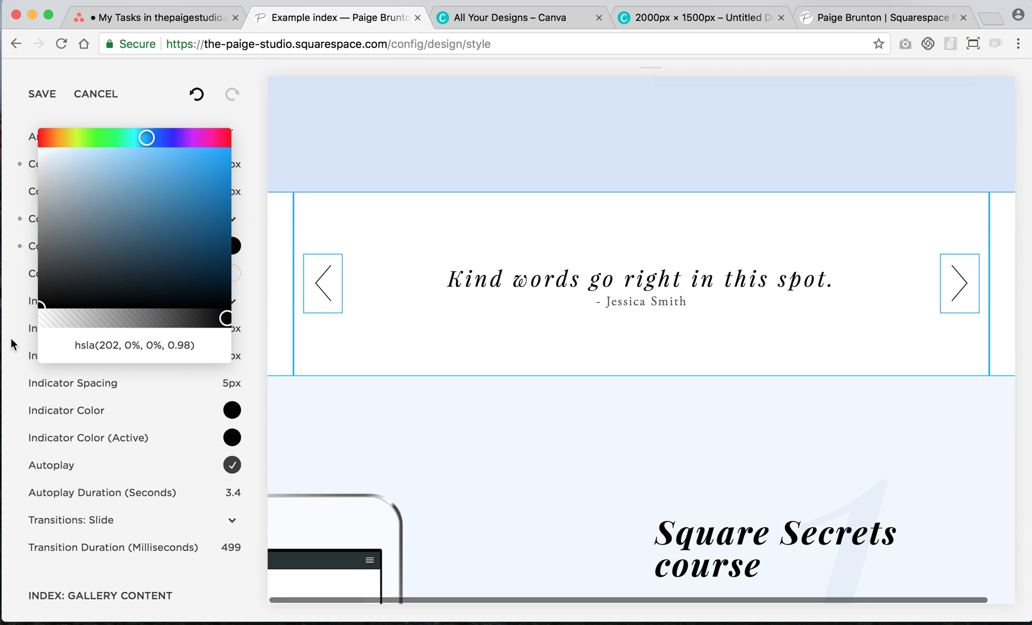
click(11, 344)
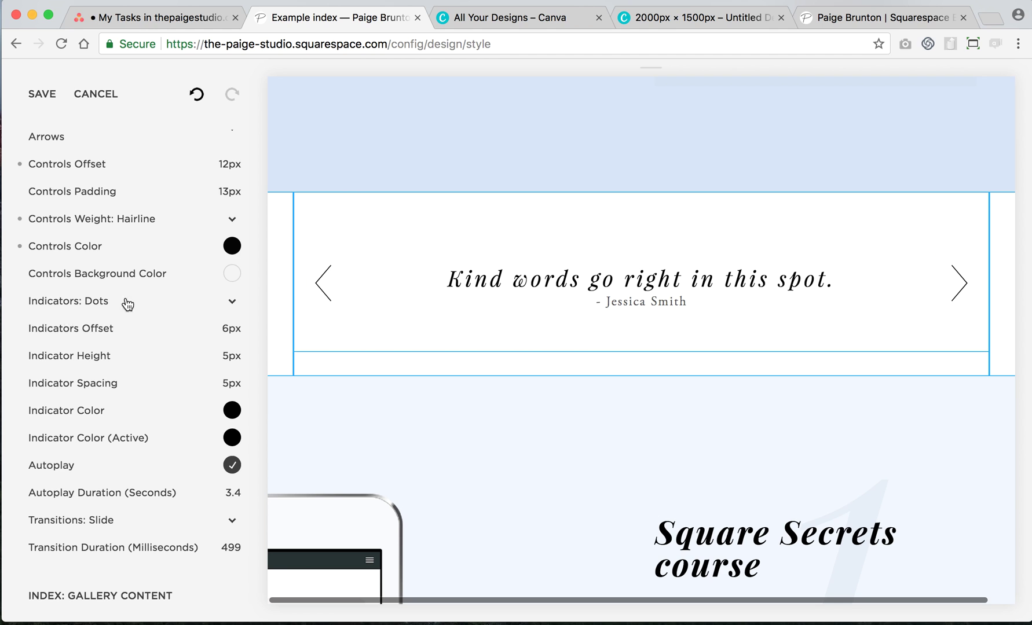
- Drag the Autoplay Duration (Seconds) slider from 3.4 down to 2
scroll(168, 300, down, 2)
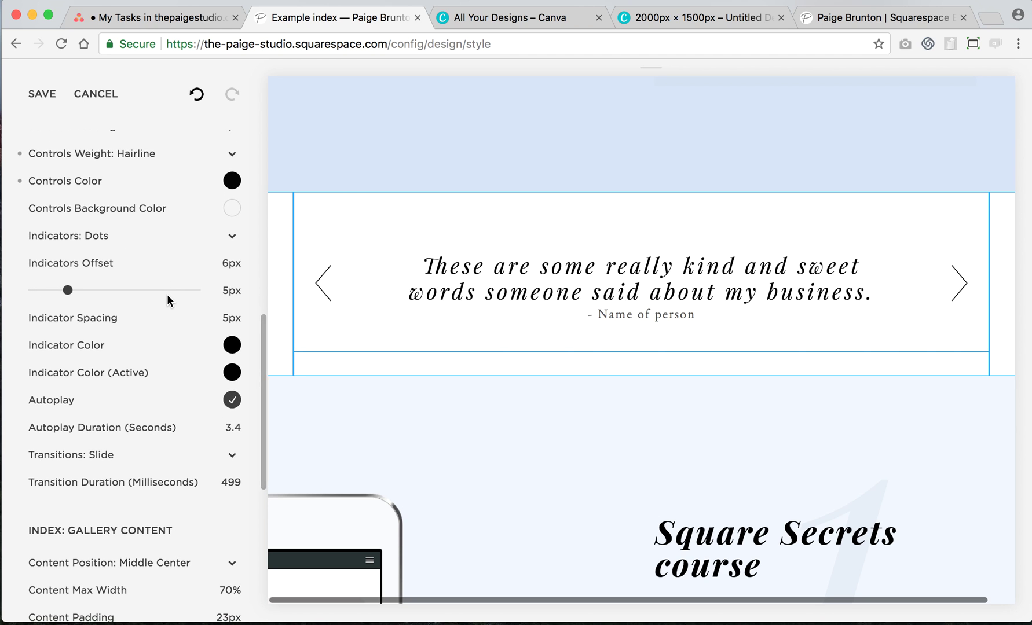
scroll(169, 300, down, 5)
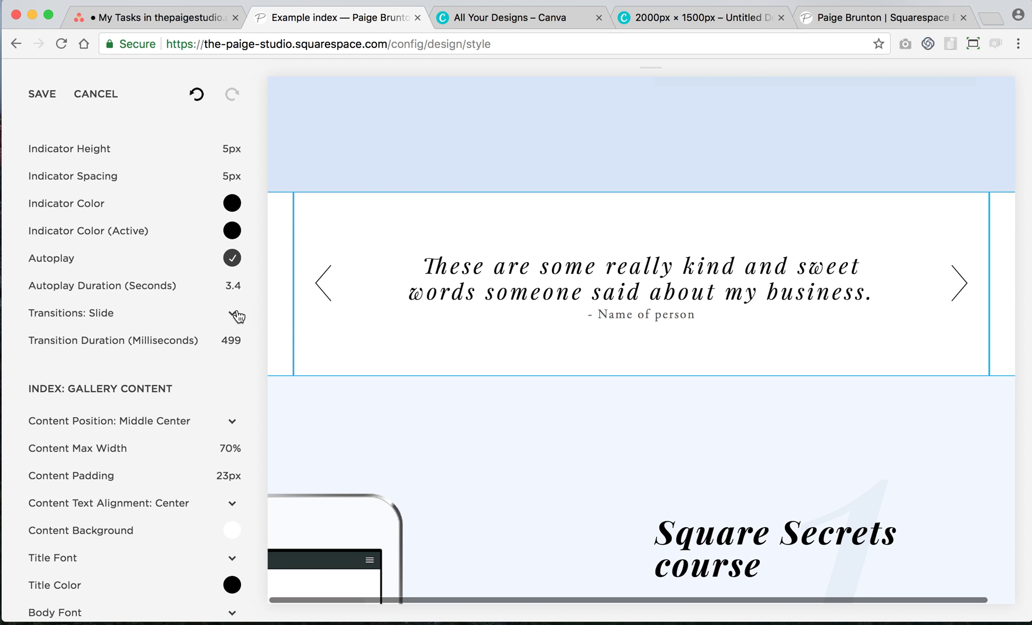
drag(90, 287, 67, 291)
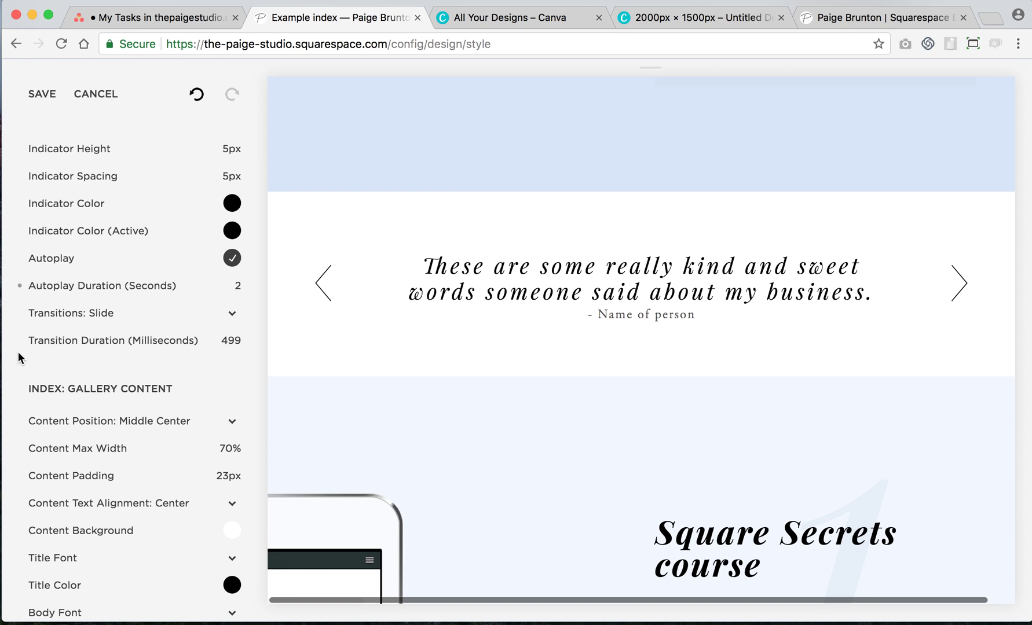
scroll(18, 357, down, 3)
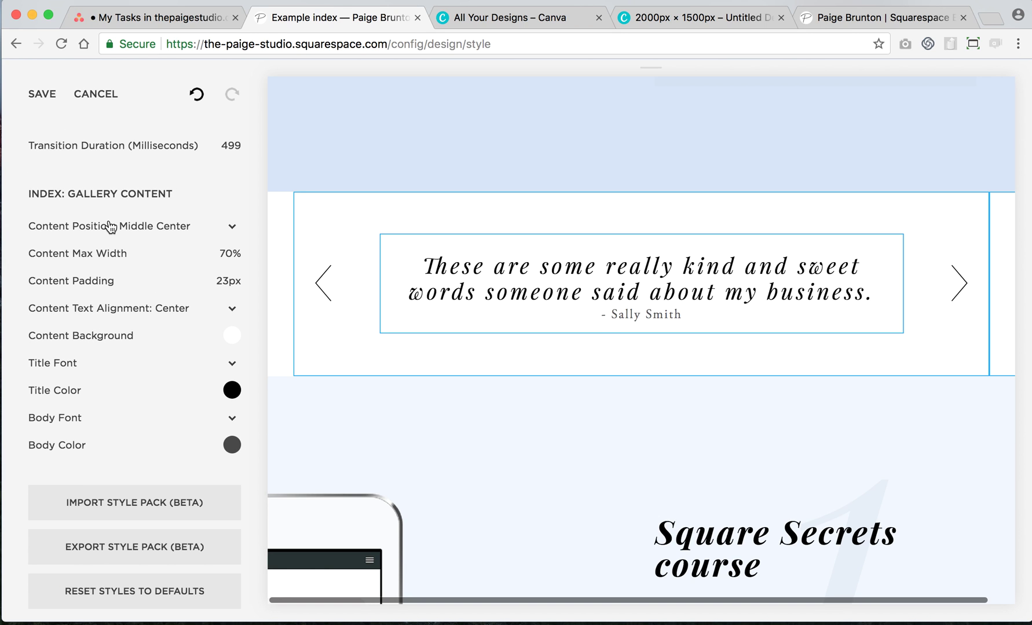
mouse_move(116, 253)
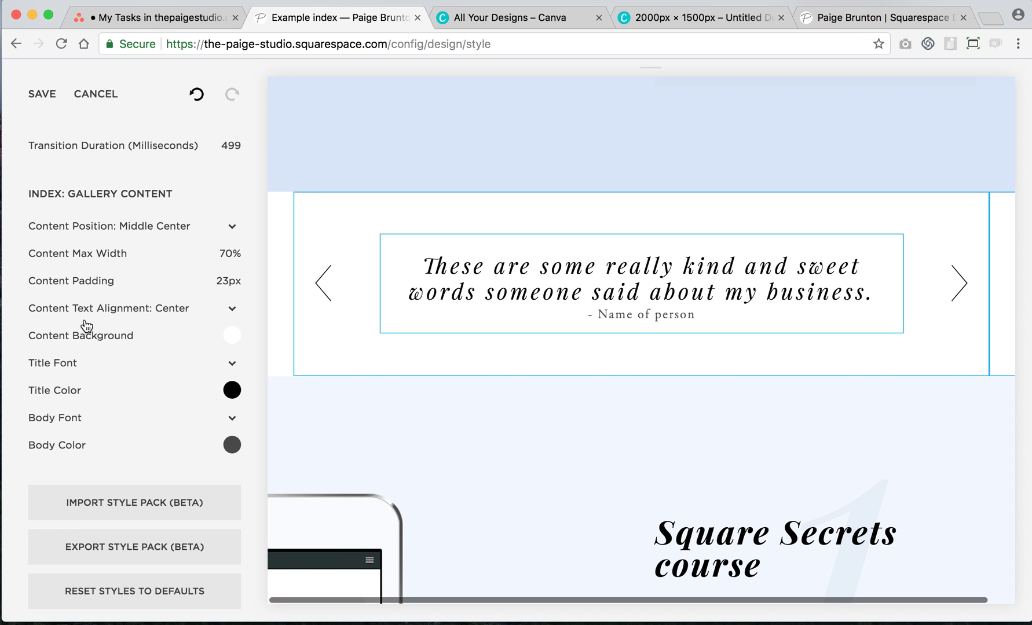
mouse_move(82, 276)
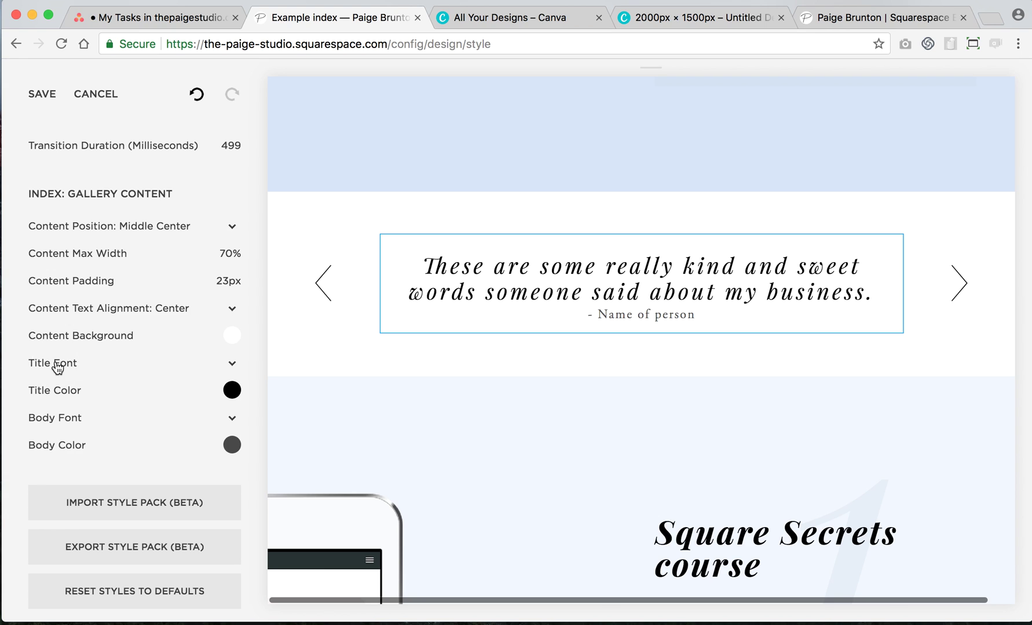
click(55, 363)
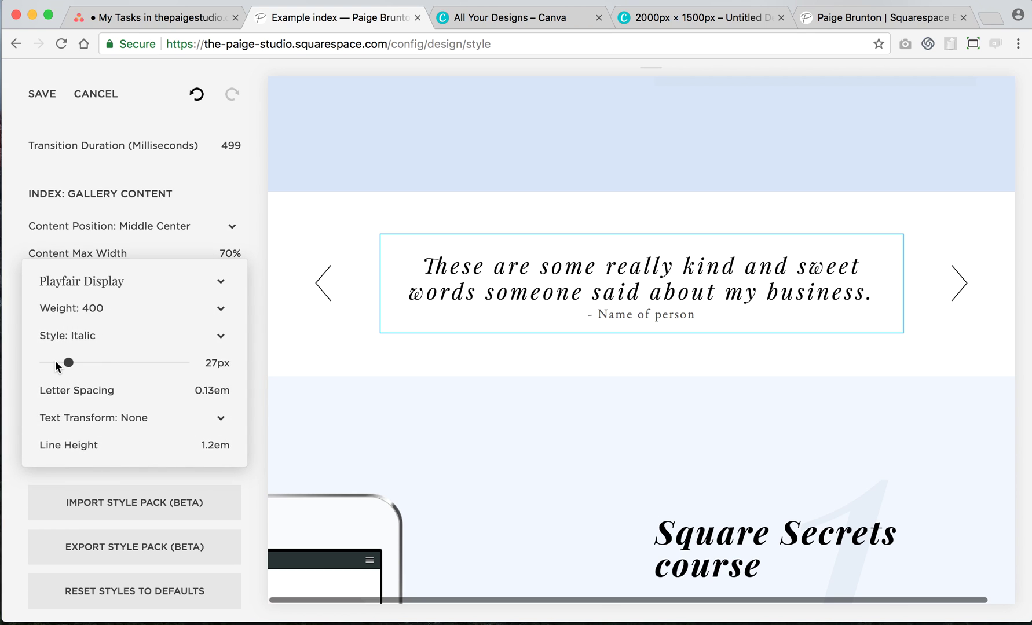
- Browse the Title Font list and leave it unchanged as Playfair Display
click(11, 363)
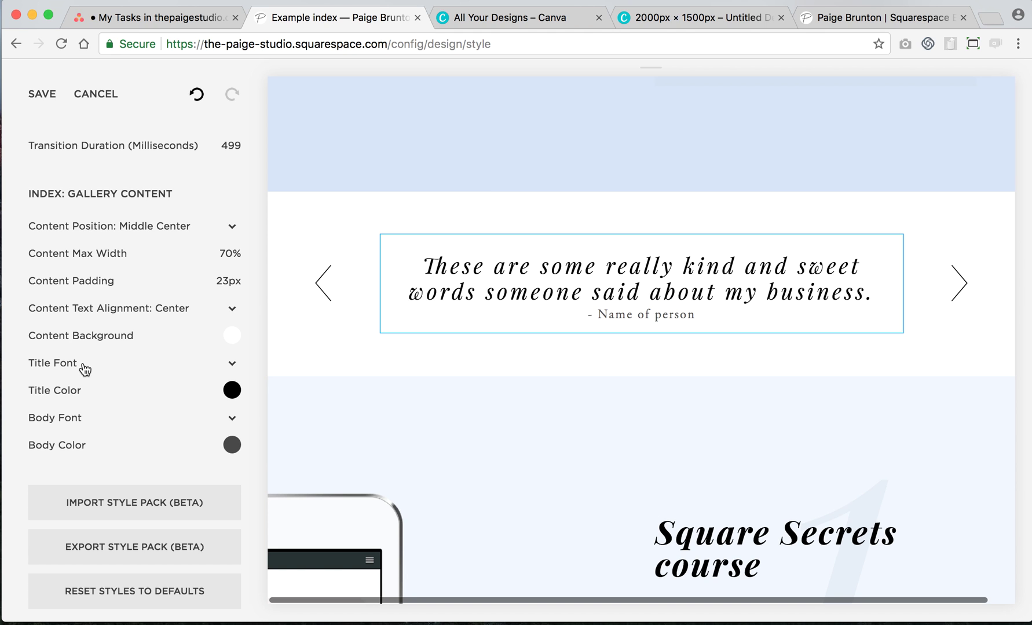
click(84, 364)
click(81, 282)
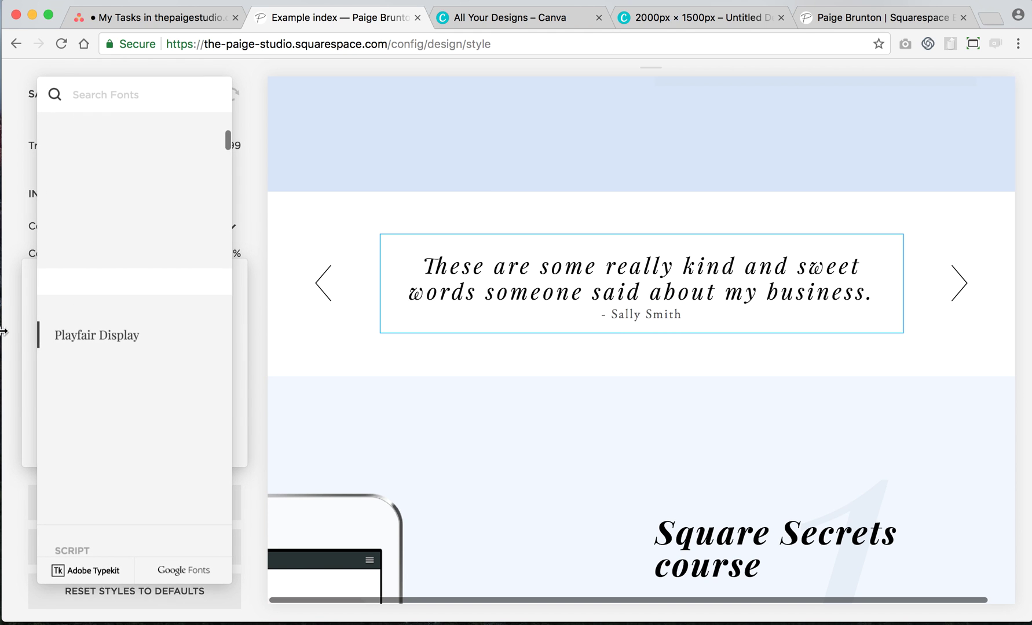
click(8, 332)
click(15, 341)
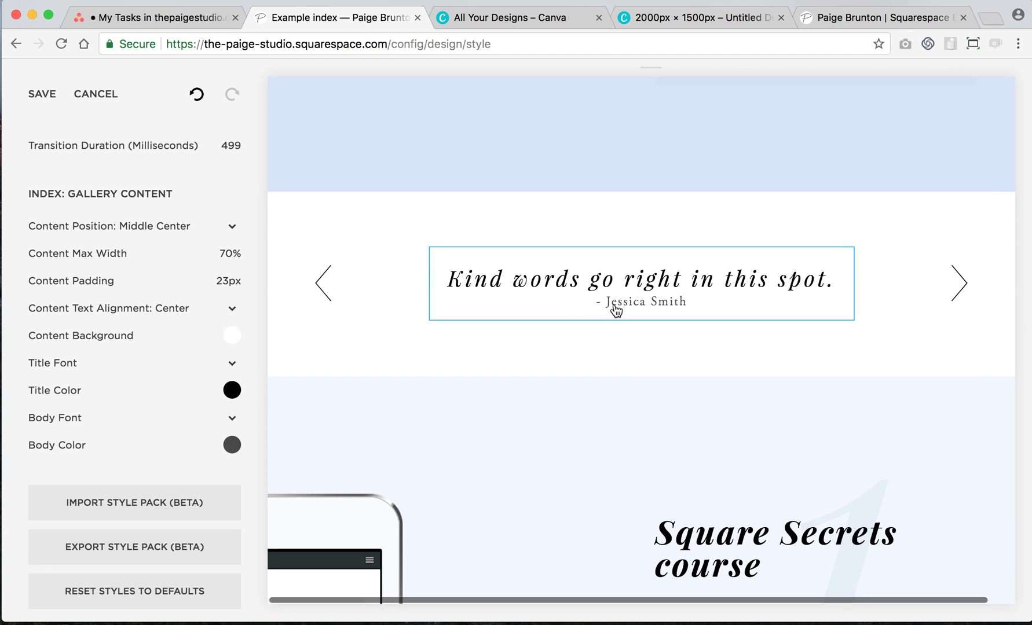
- Save the gallery's style changes and go back to the Design menu
click(32, 402)
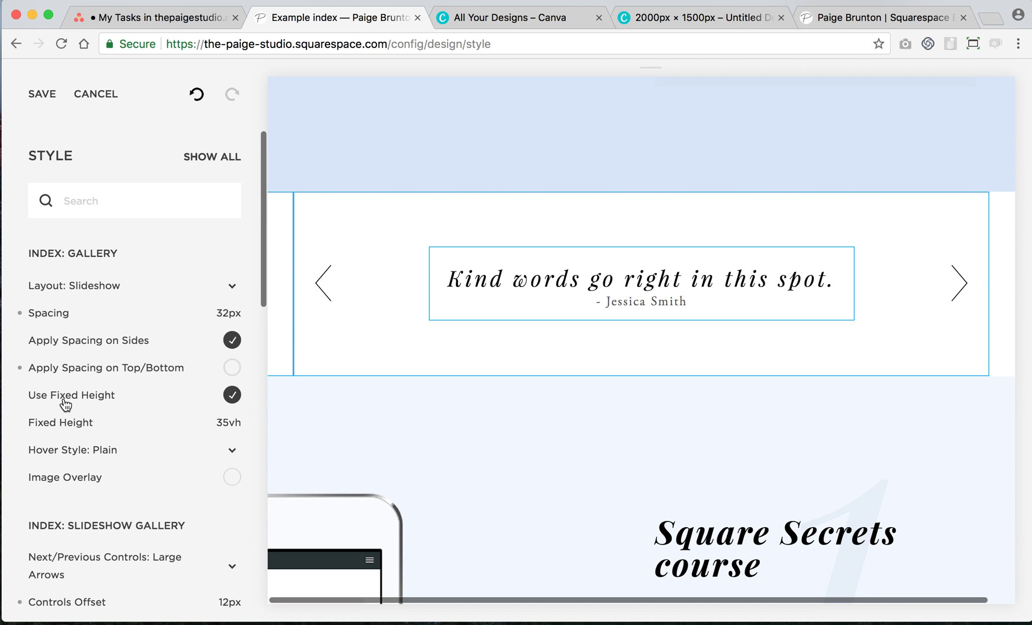
click(34, 97)
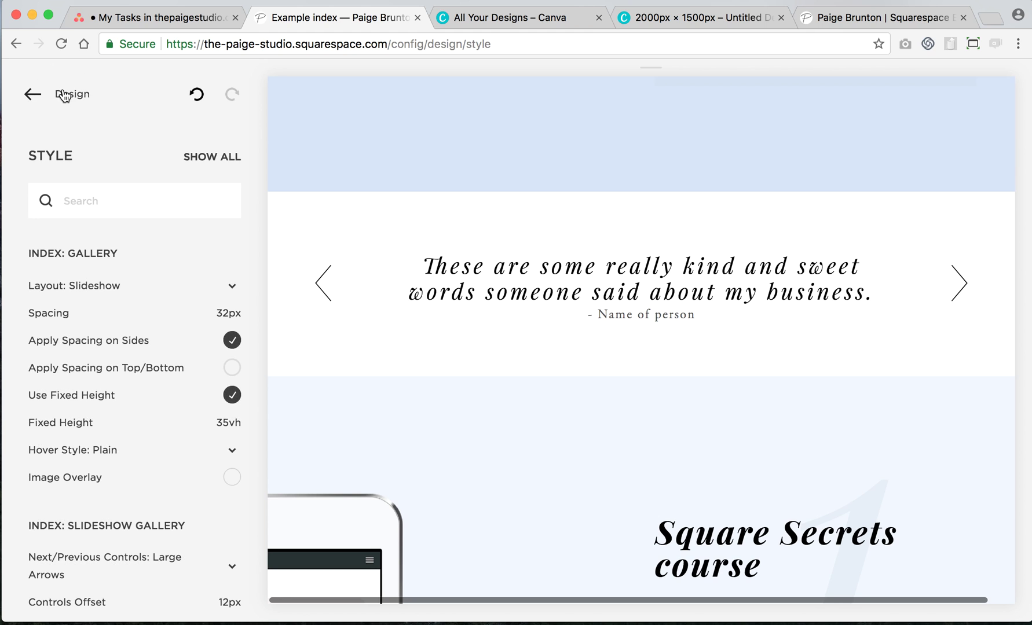
click(60, 94)
- Return from the Design menu to the main Home menu beside the Example index preview
click(60, 94)
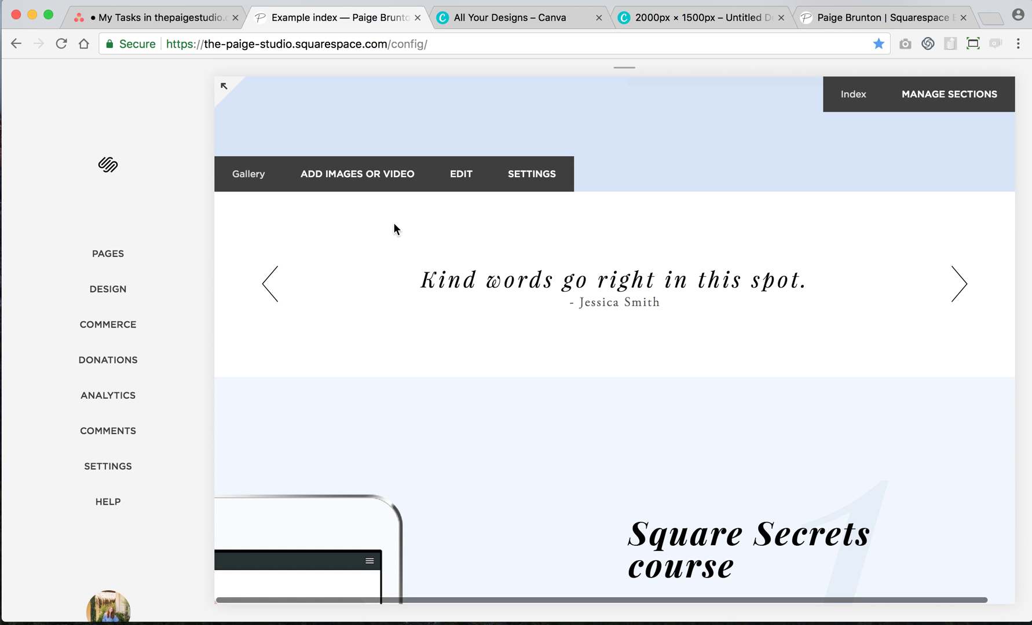
mouse_move(704, 159)
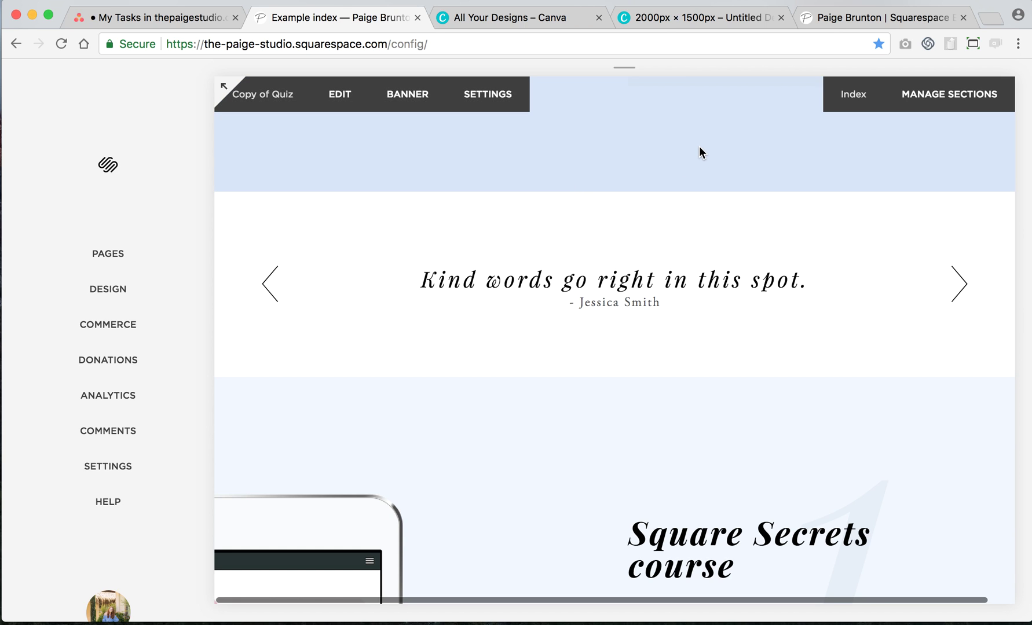